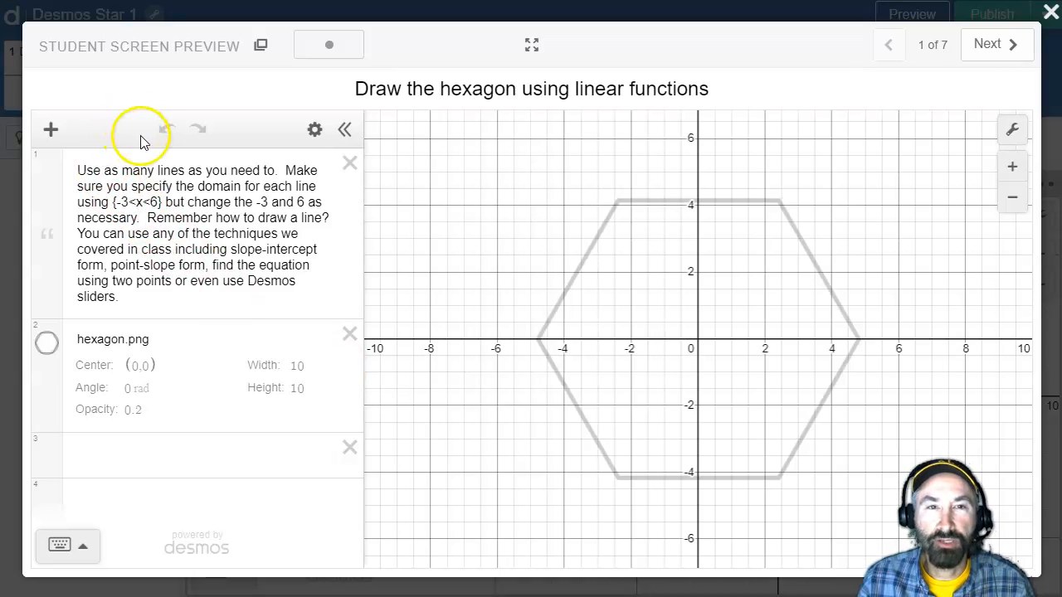
# - Read the task note about line domains and equation forms, and place the cursor in the empty expression line below the hexagon image
pyautogui.moveTo(76, 171); pyautogui.dragTo(144, 288)
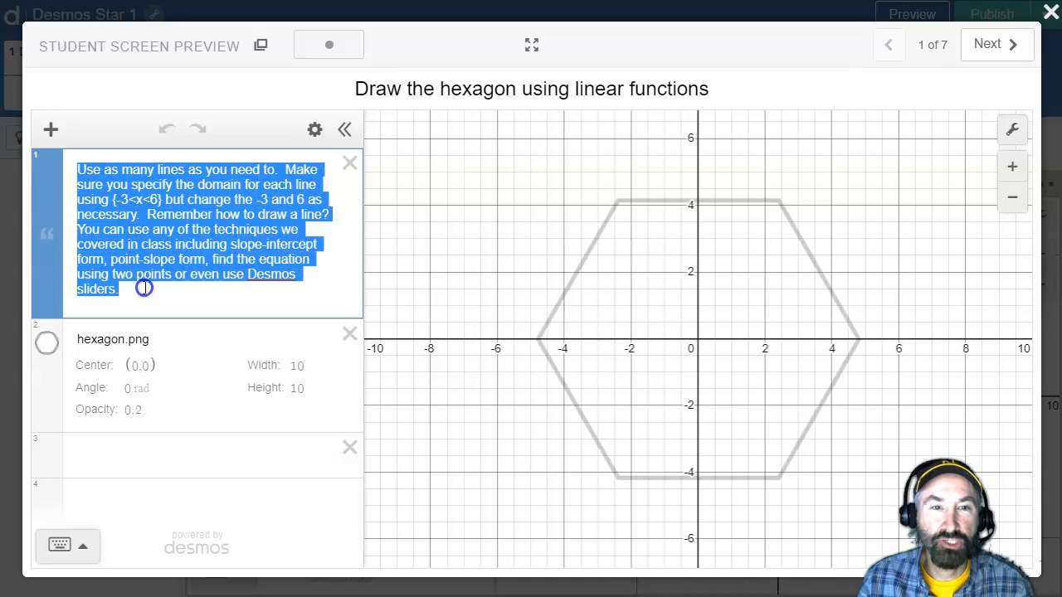
pyautogui.click(164, 243)
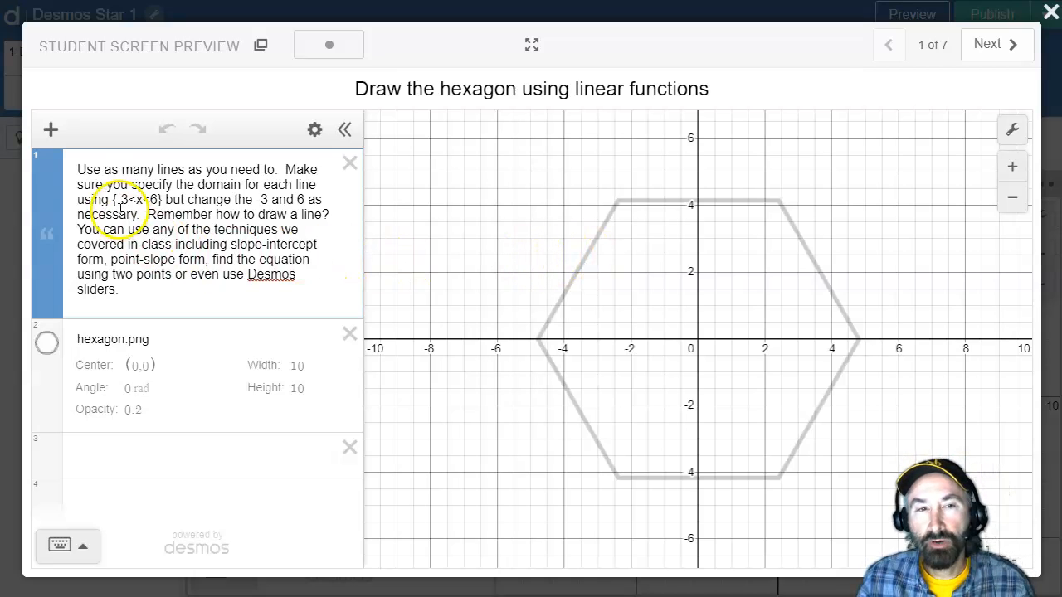
pyautogui.moveTo(77, 168); pyautogui.dragTo(272, 160)
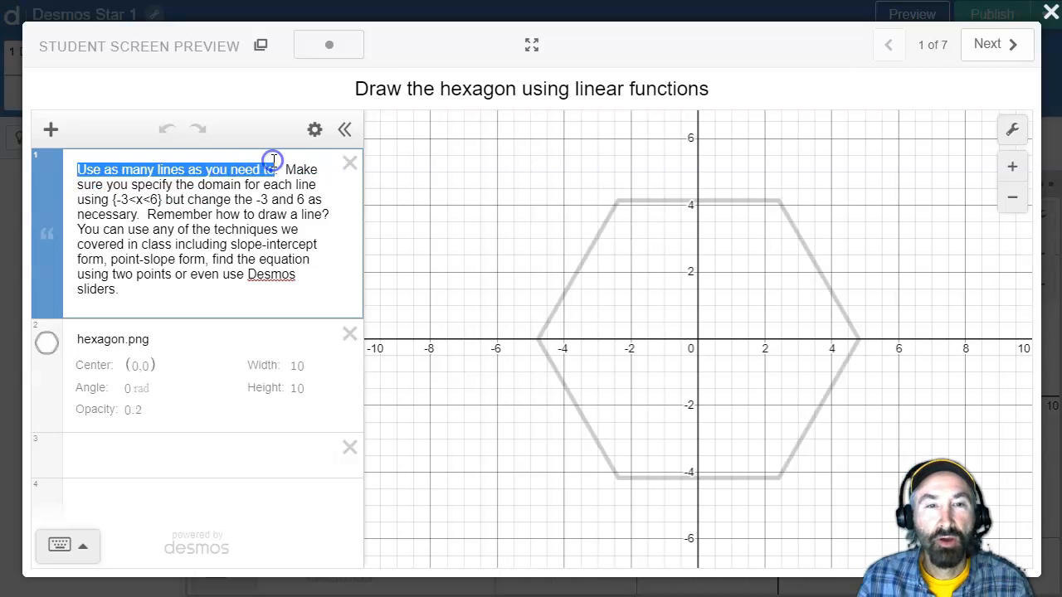
pyautogui.click(133, 185)
pyautogui.moveTo(133, 186); pyautogui.dragTo(309, 184)
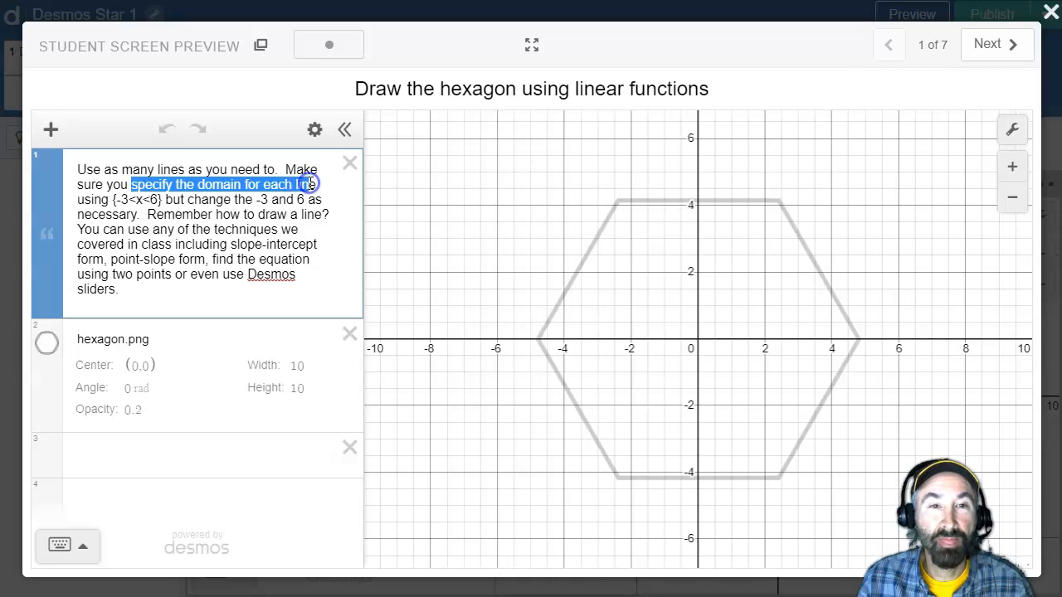
pyautogui.moveTo(110, 199); pyautogui.dragTo(161, 199)
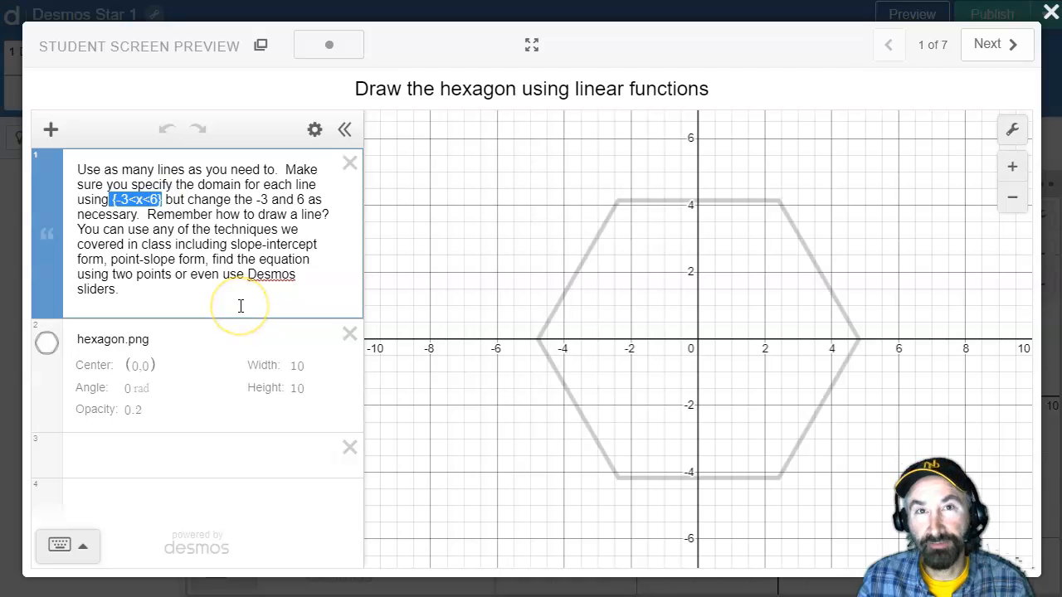
pyautogui.click(220, 259)
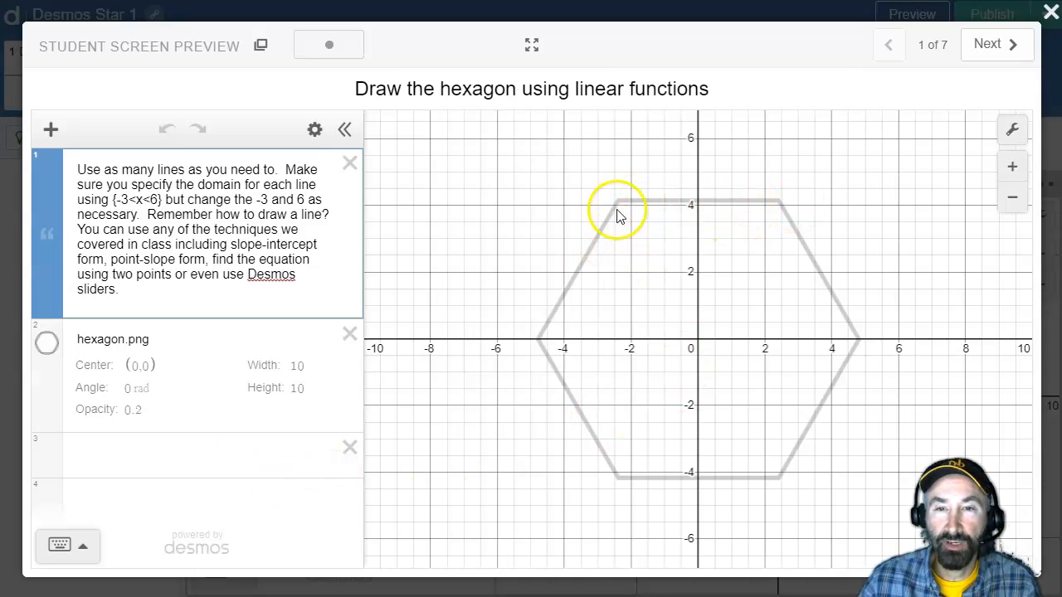
pyautogui.click(230, 450)
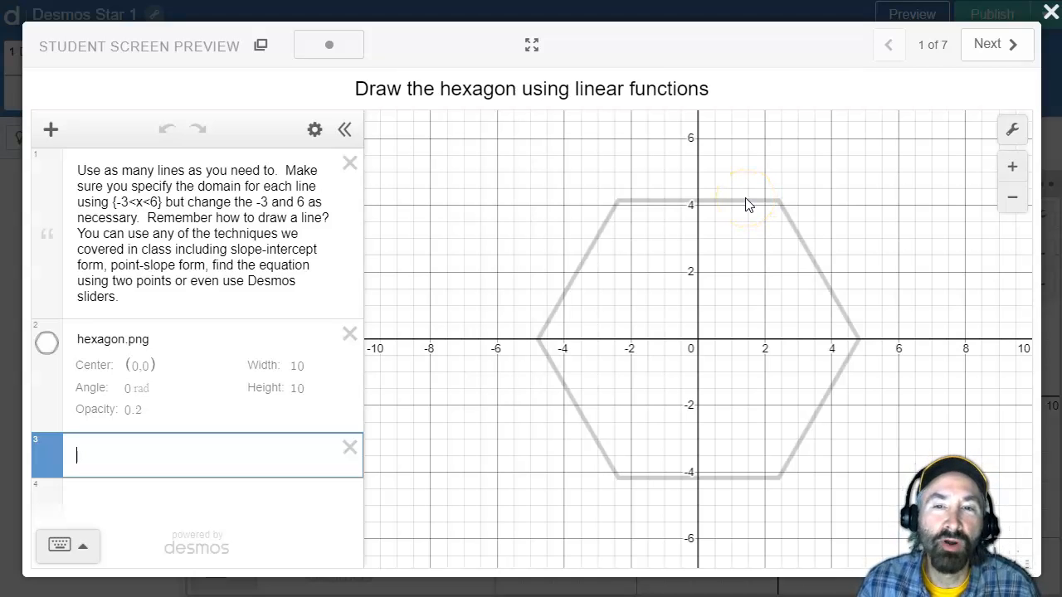
pyautogui.click(175, 450)
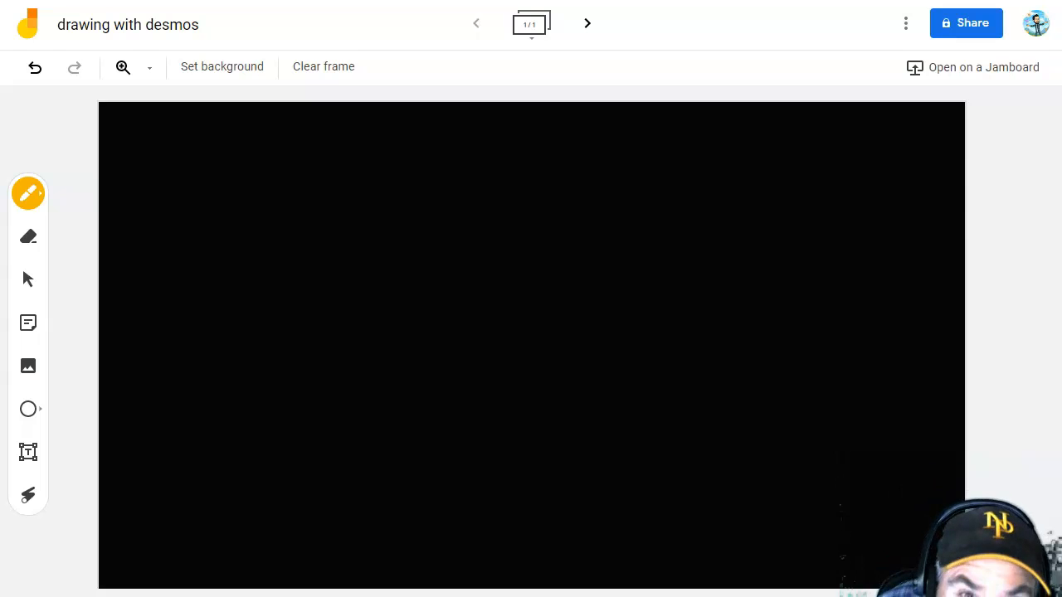
# - Switch to the Jamboard and handwrite a short note across the upper part of the blank black frame
pyautogui.moveTo(178, 138); pyautogui.dragTo(183, 178)
pyautogui.moveTo(197, 133)
pyautogui.mouseDown()
pyautogui.moveTo(204, 166)
pyautogui.moveTo(203, 156)
pyautogui.mouseUp()
pyautogui.moveTo(236, 146)
pyautogui.mouseDown()
pyautogui.moveTo(230, 157)
pyautogui.moveTo(235, 147)
pyautogui.moveTo(260, 179)
pyautogui.mouseUp()
pyautogui.moveTo(253, 162); pyautogui.dragTo(235, 138)
pyautogui.moveTo(336, 148)
pyautogui.mouseDown()
pyautogui.moveTo(346, 173)
pyautogui.moveTo(359, 128)
pyautogui.moveTo(398, 138)
pyautogui.moveTo(413, 171)
pyautogui.moveTo(444, 173)
pyautogui.mouseUp()
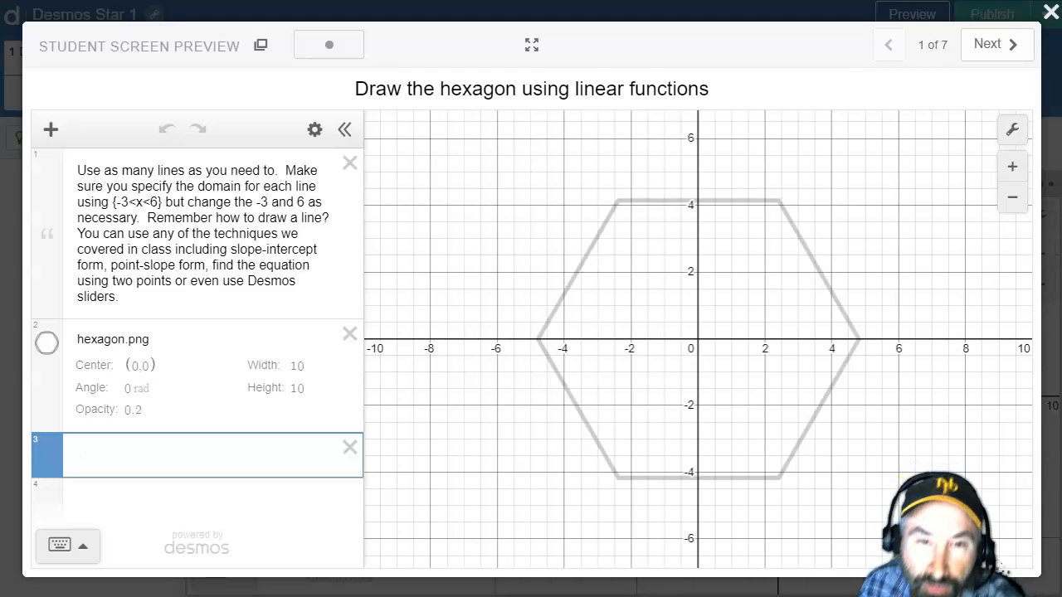
# - Graph the horizontal line y = 4.15 along the hexagon's top edge, trying 4, 4.1 and 4.2 first
pyautogui.write('y = 4')
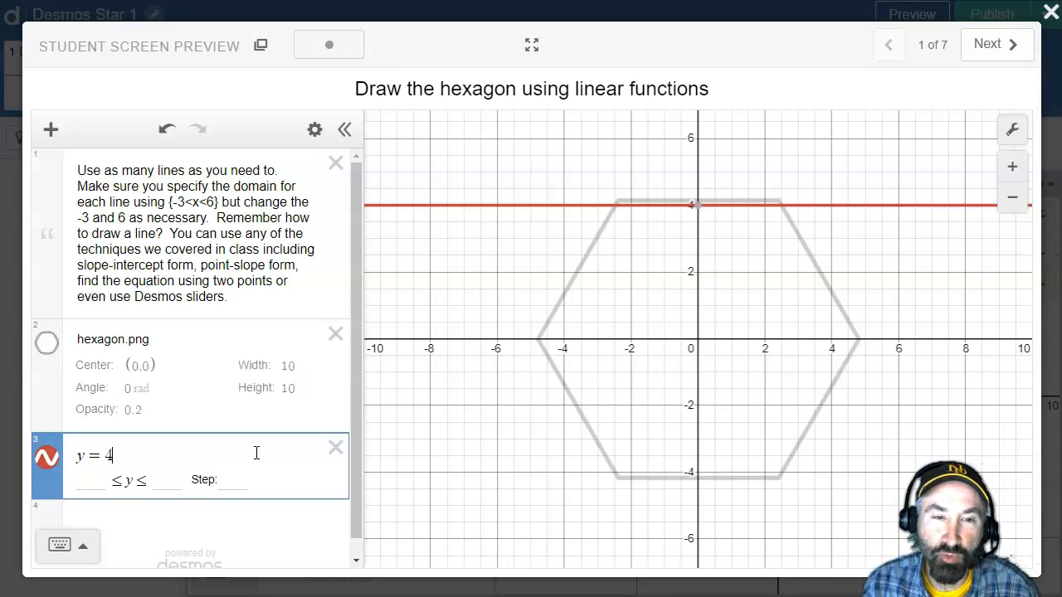
pyautogui.write('.1')
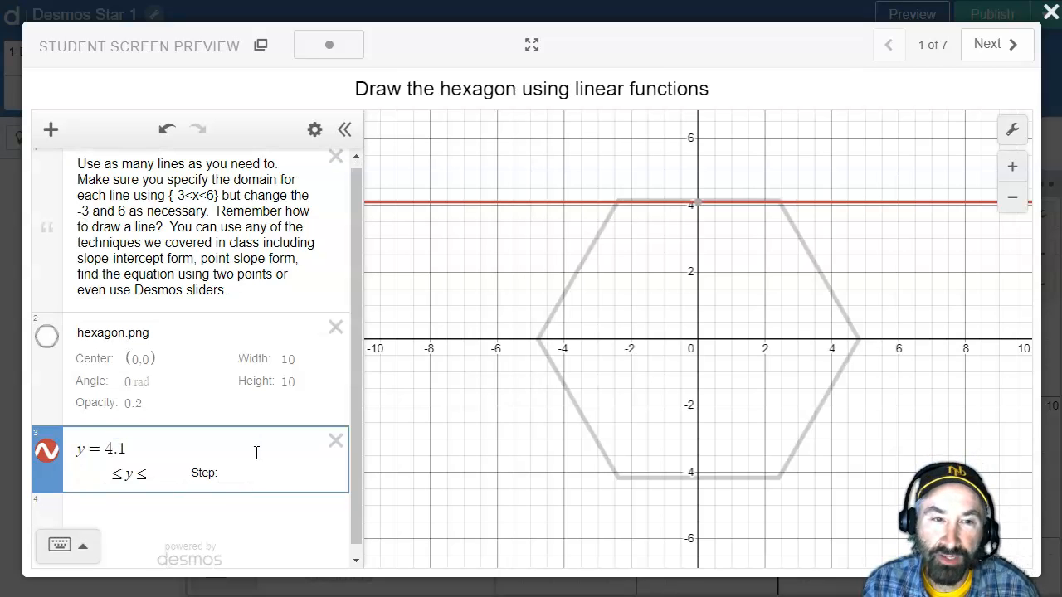
pyautogui.press('BackSpace')
pyautogui.write('2')
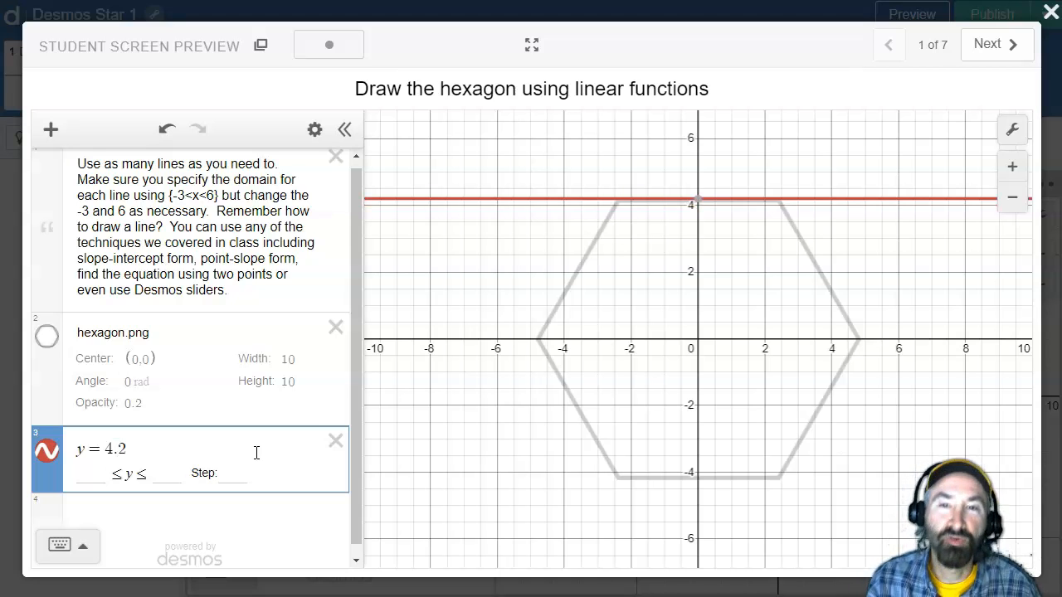
pyautogui.press('BackSpace')
pyautogui.write('15')
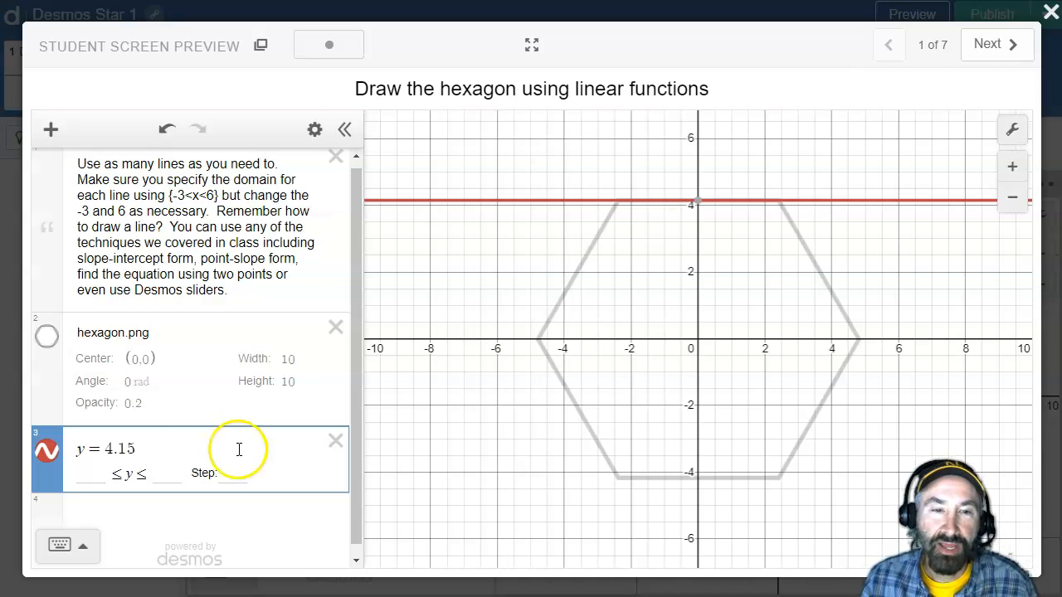
# - Add the domain restriction {-3<x<6} from the instructions to the line y = 4.15
pyautogui.click(188, 445)
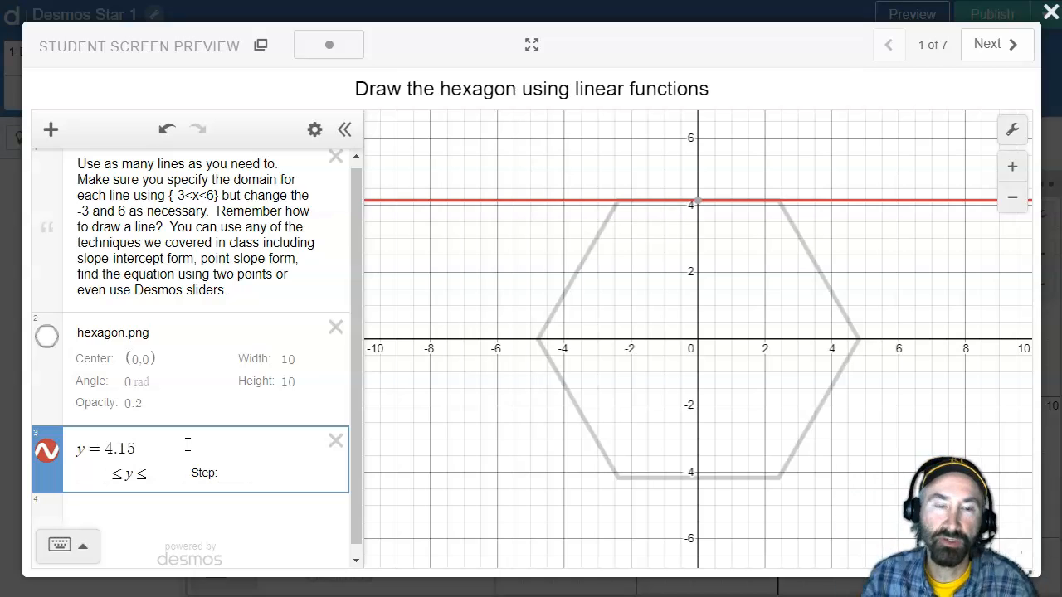
pyautogui.write('{')
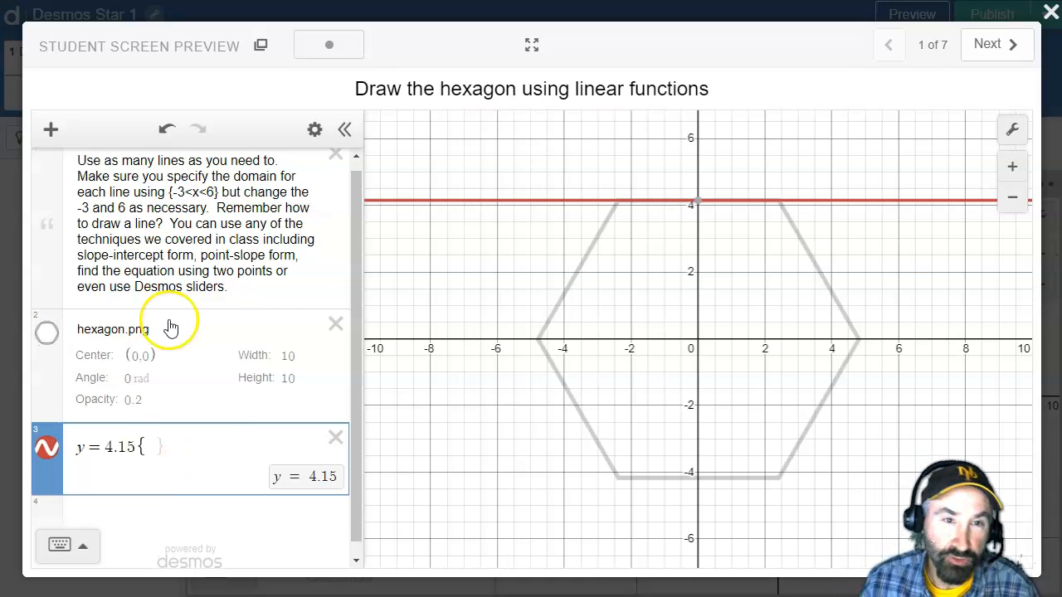
pyautogui.click(172, 191)
pyautogui.moveTo(166, 184); pyautogui.dragTo(218, 207)
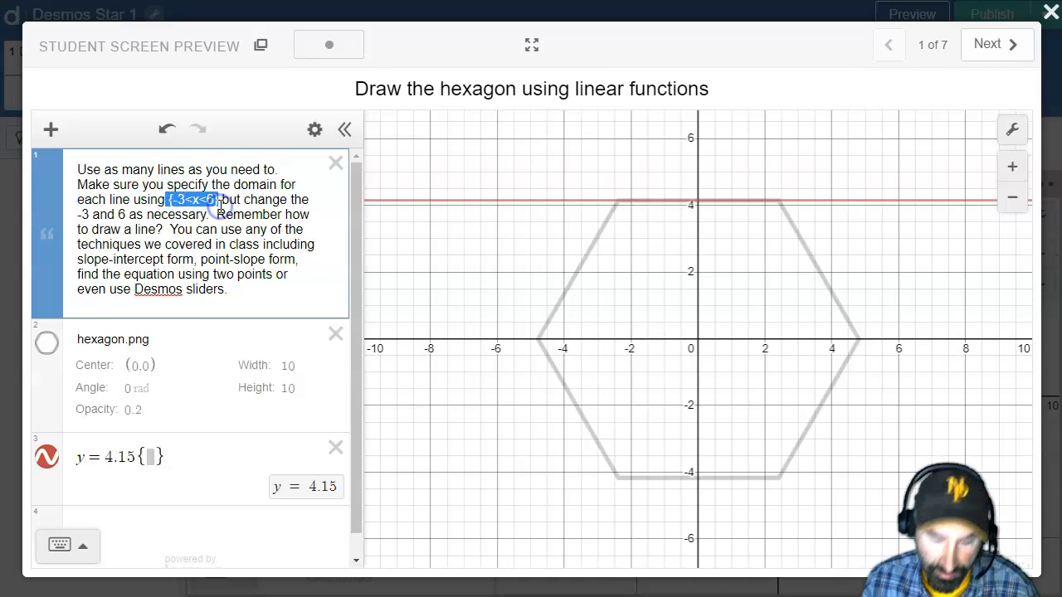
pyautogui.click(173, 449)
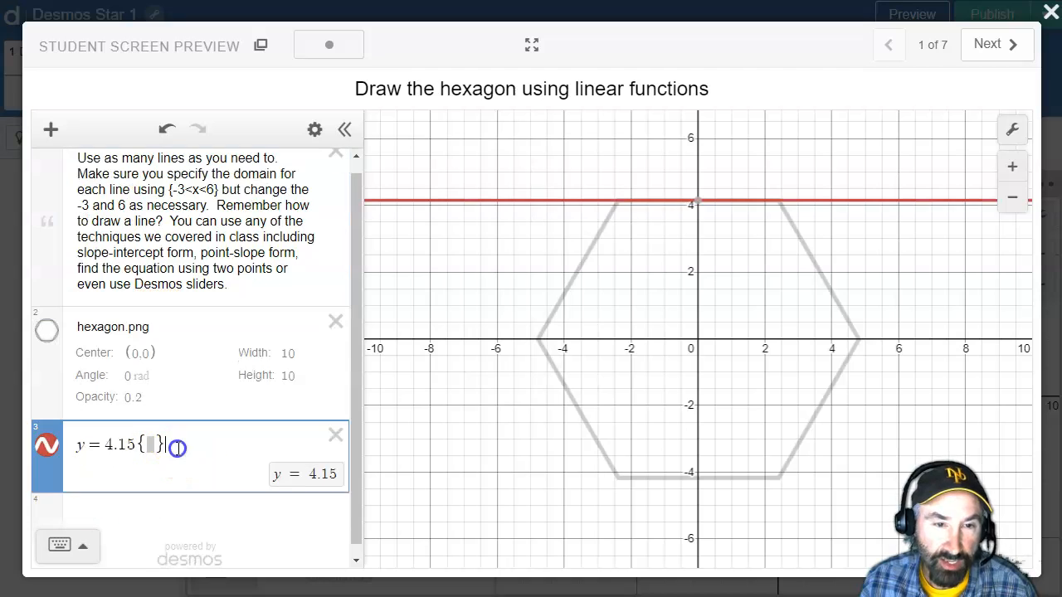
pyautogui.press('BackSpace')
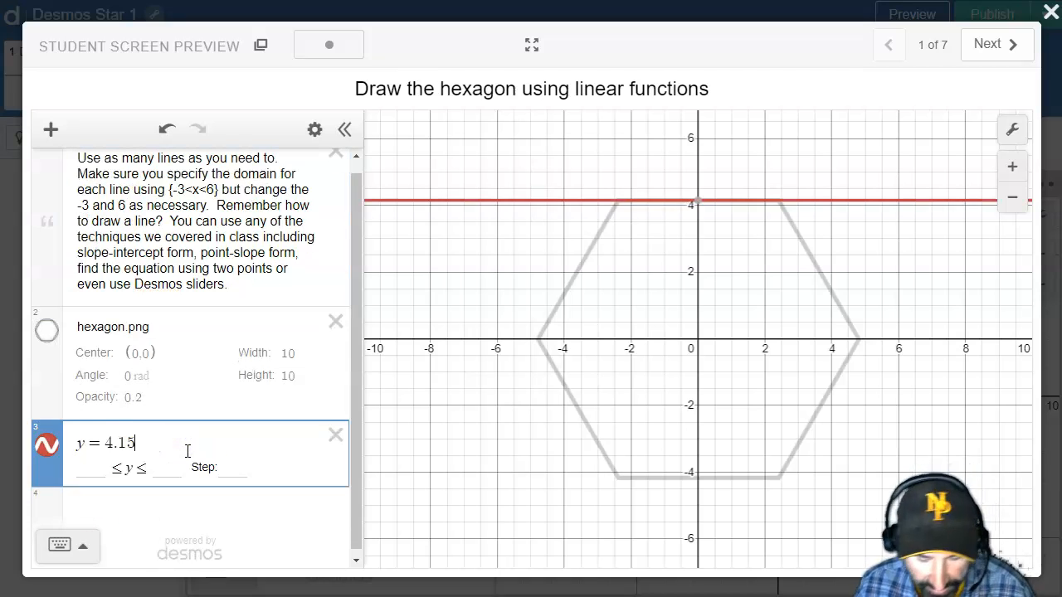
pyautogui.write('-3<x<6')
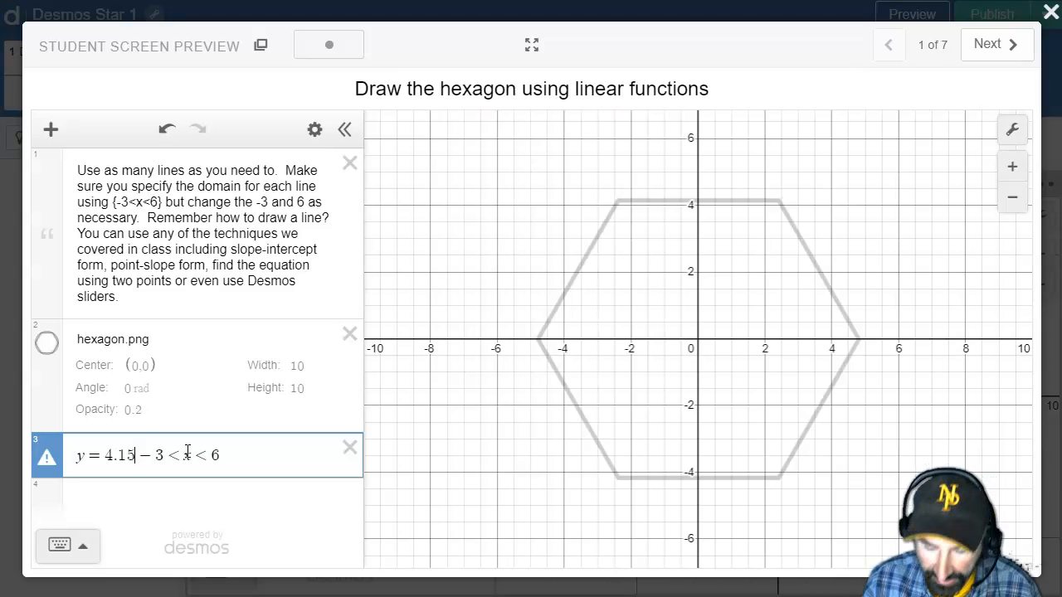
pyautogui.write('{')
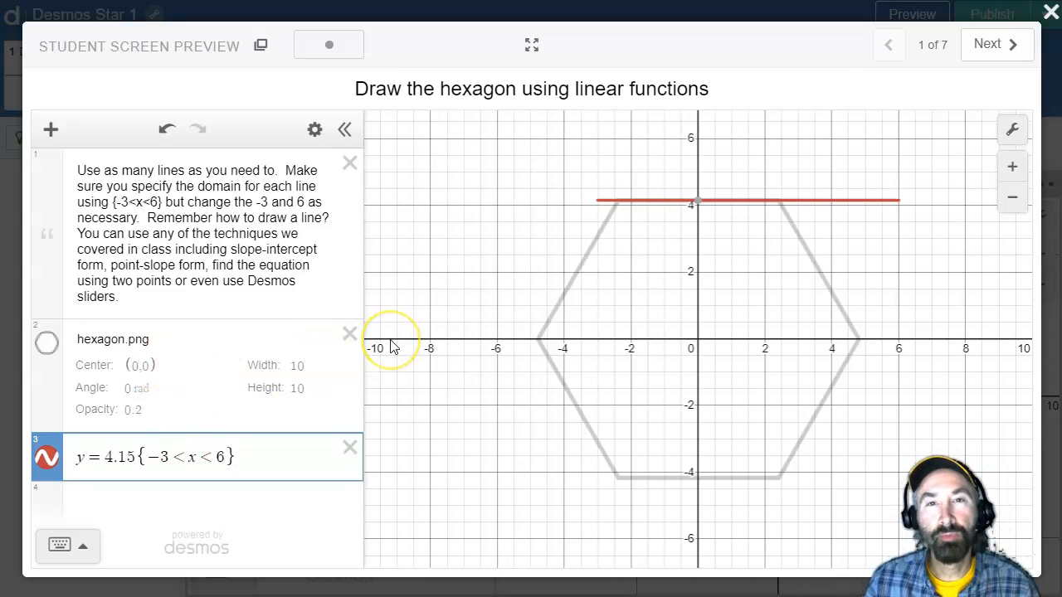
pyautogui.click(393, 295)
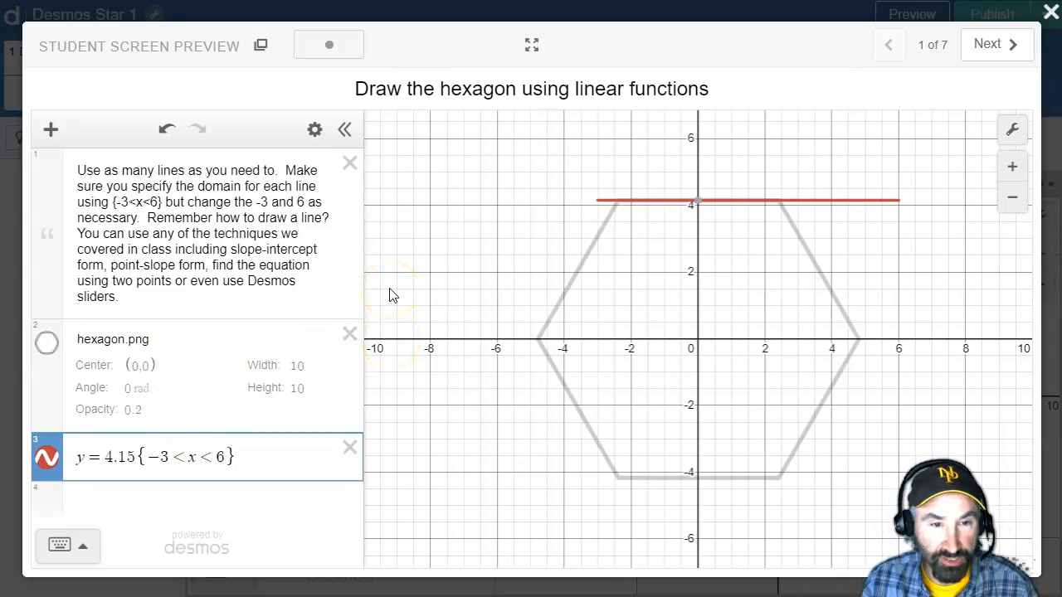
# - Look up the curly braces on the on-screen letter keyboard and close the keyboard again
pyautogui.click(72, 551)
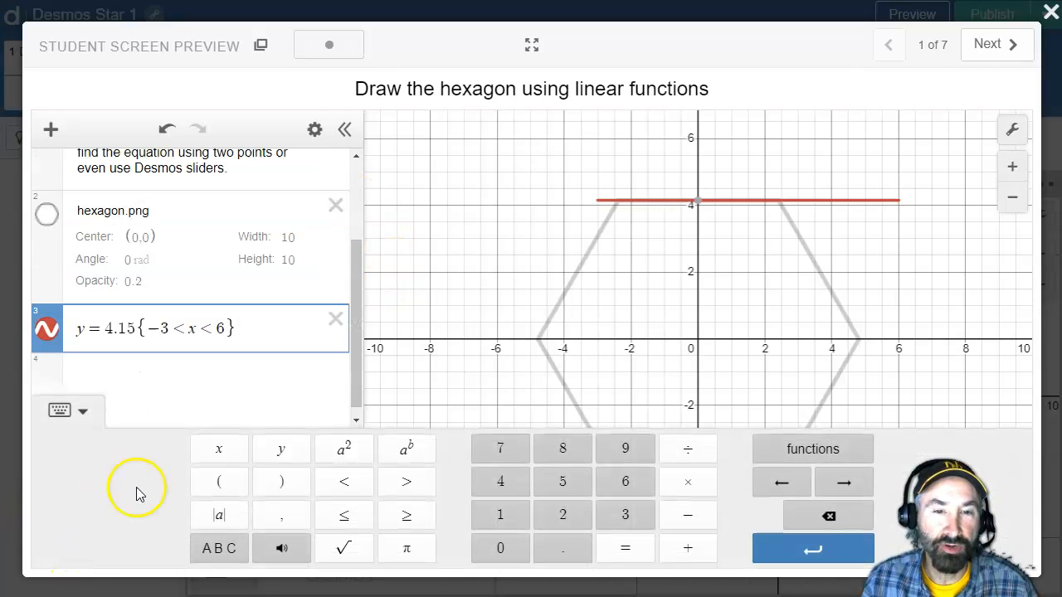
pyautogui.click(217, 554)
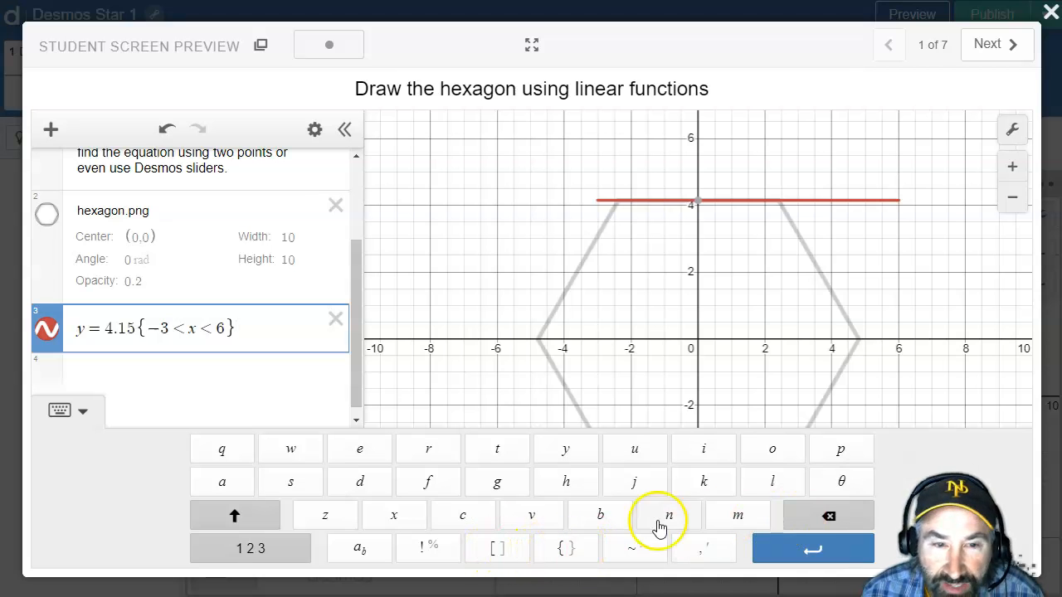
pyautogui.click(78, 411)
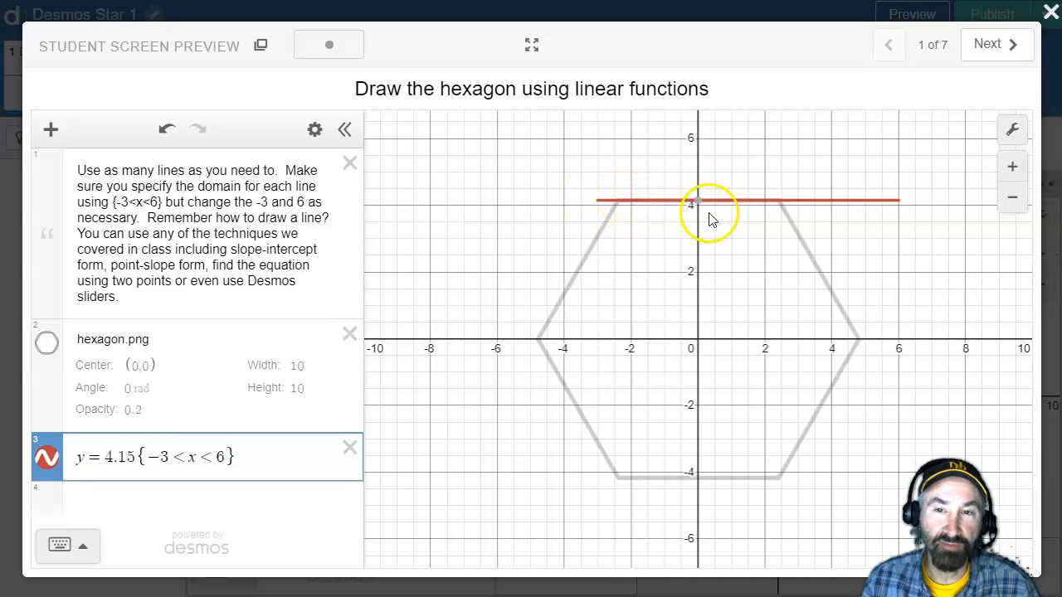
# - Restrict the top line's domain to -2.4 < x < 2.4 and check its line style and colour options
pyautogui.click(170, 457)
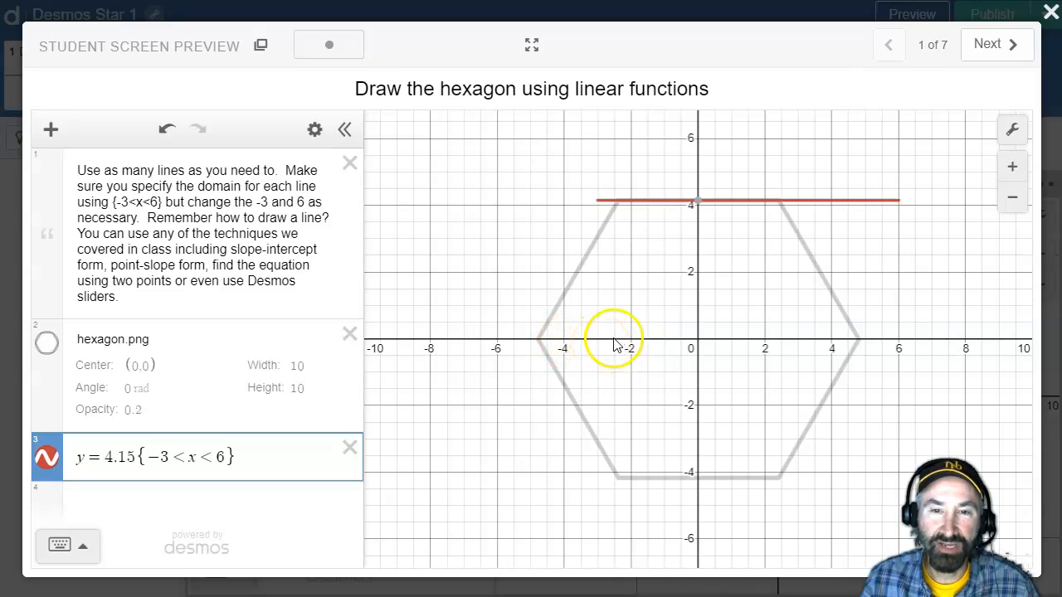
pyautogui.press('BackSpace')
pyautogui.write('2.5')
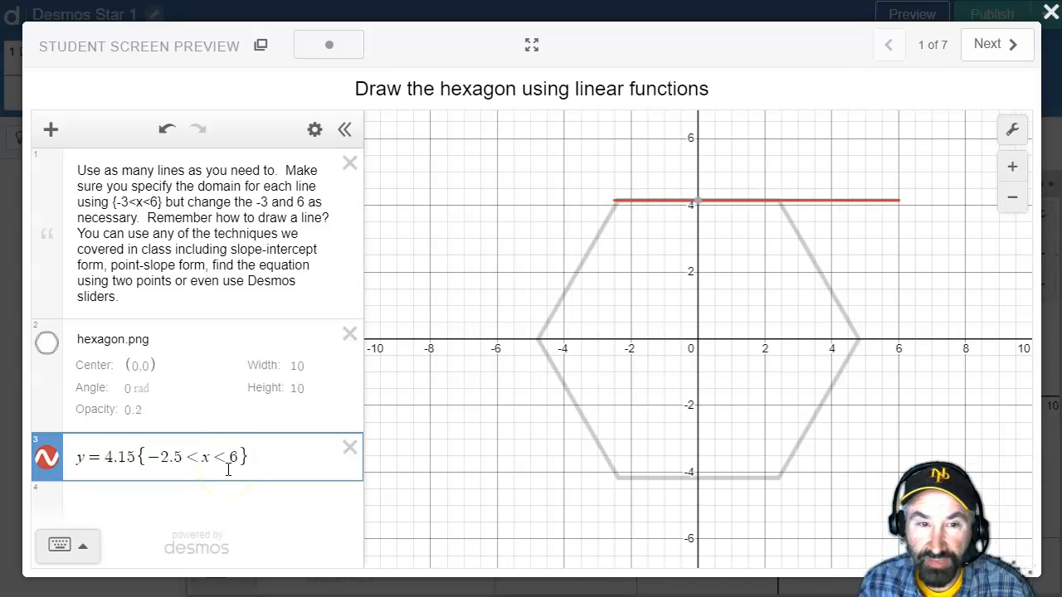
pyautogui.press('BackSpace')
pyautogui.write('4')
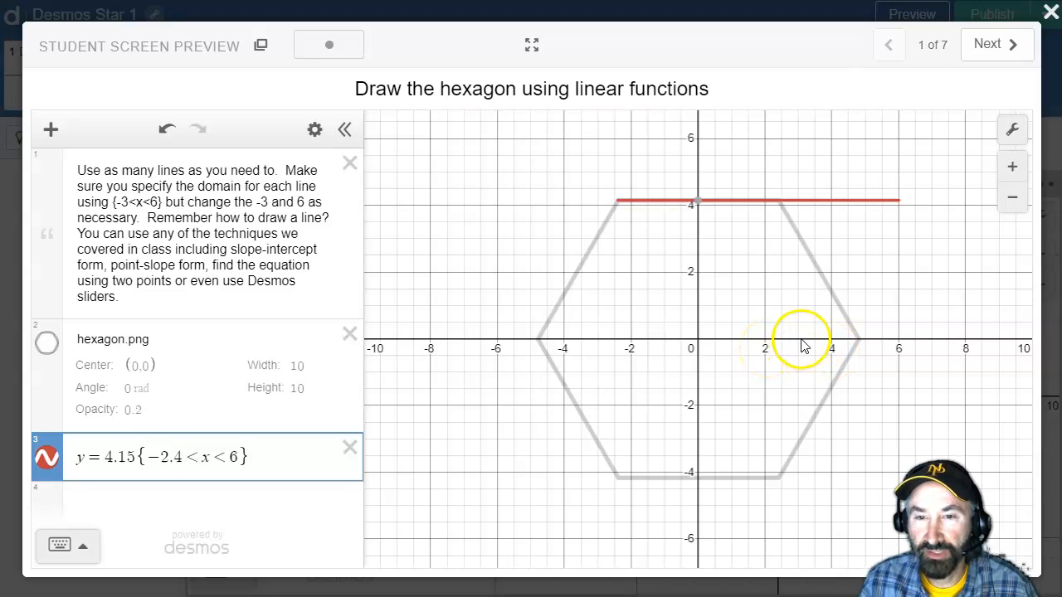
pyautogui.click(238, 458)
pyautogui.press('BackSpace')
pyautogui.write('2.4')
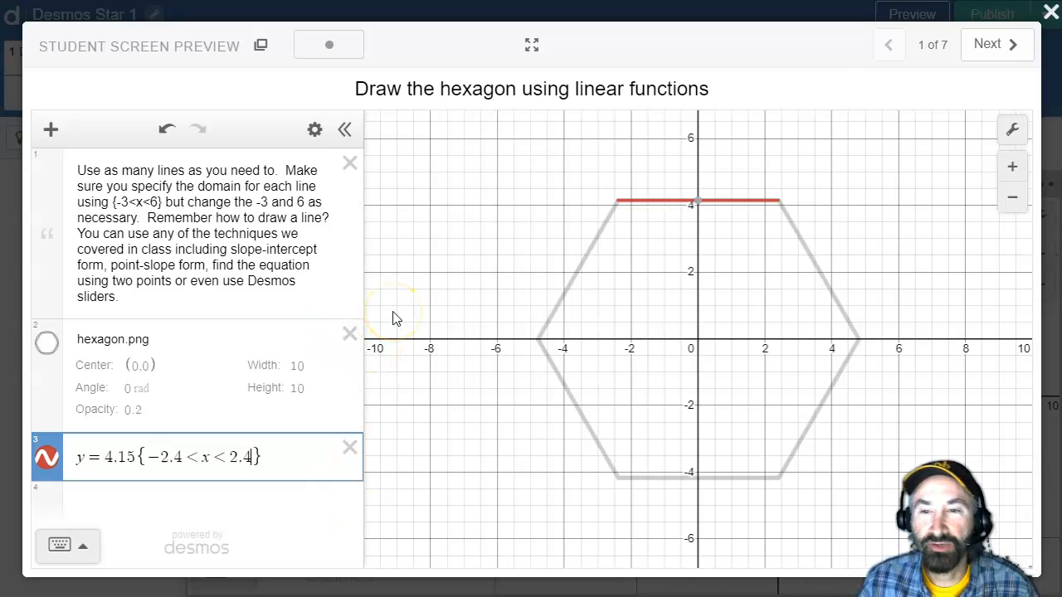
pyautogui.click(49, 455)
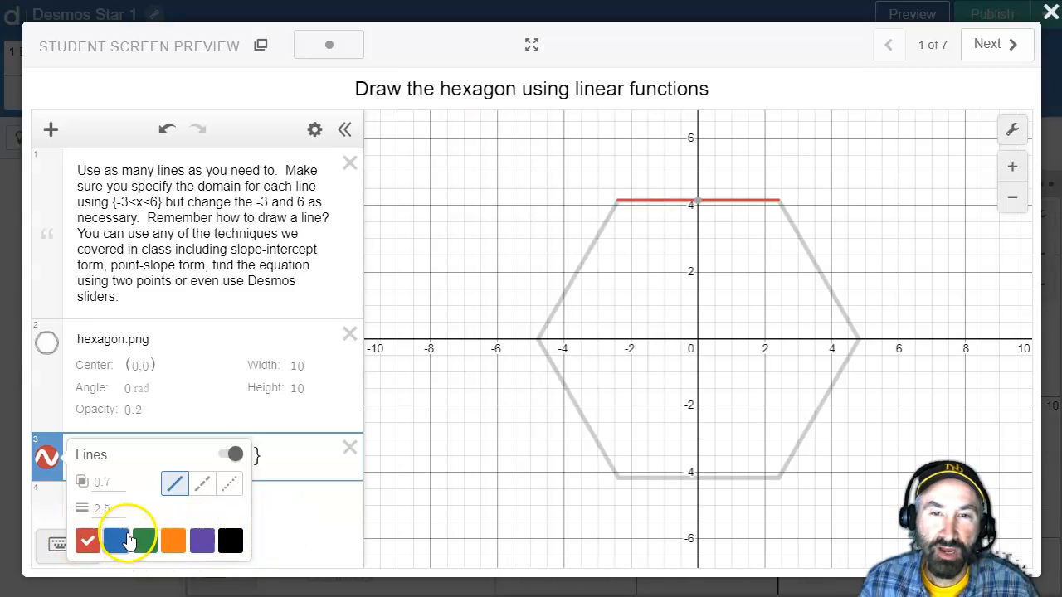
pyautogui.click(292, 451)
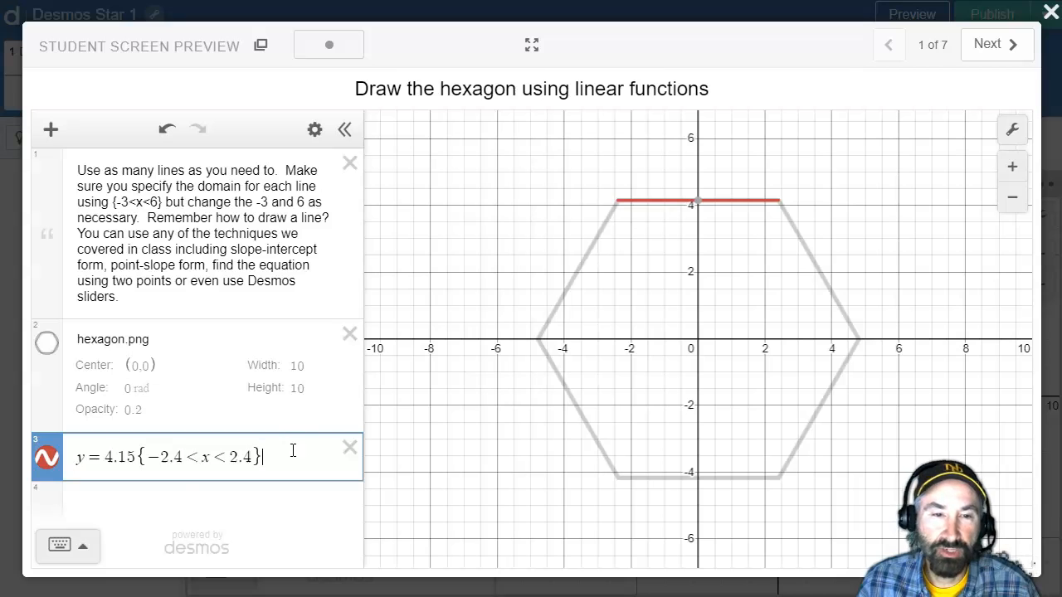
# - Add the equation y = mx + b as a new expression and create sliders for both m and b
pyautogui.click(150, 502)
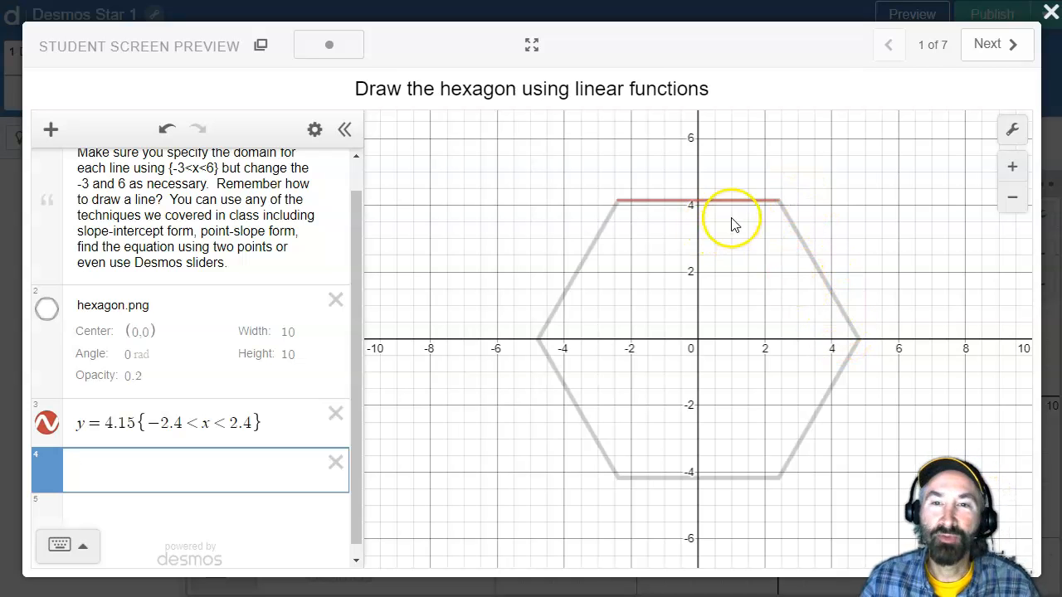
pyautogui.click(172, 478)
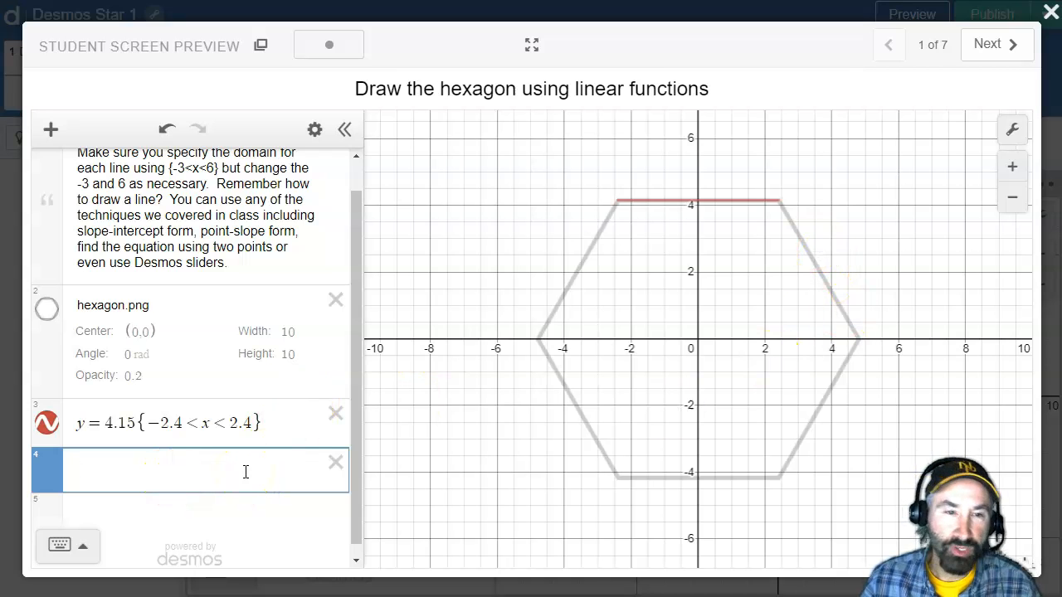
pyautogui.write('mx+b')
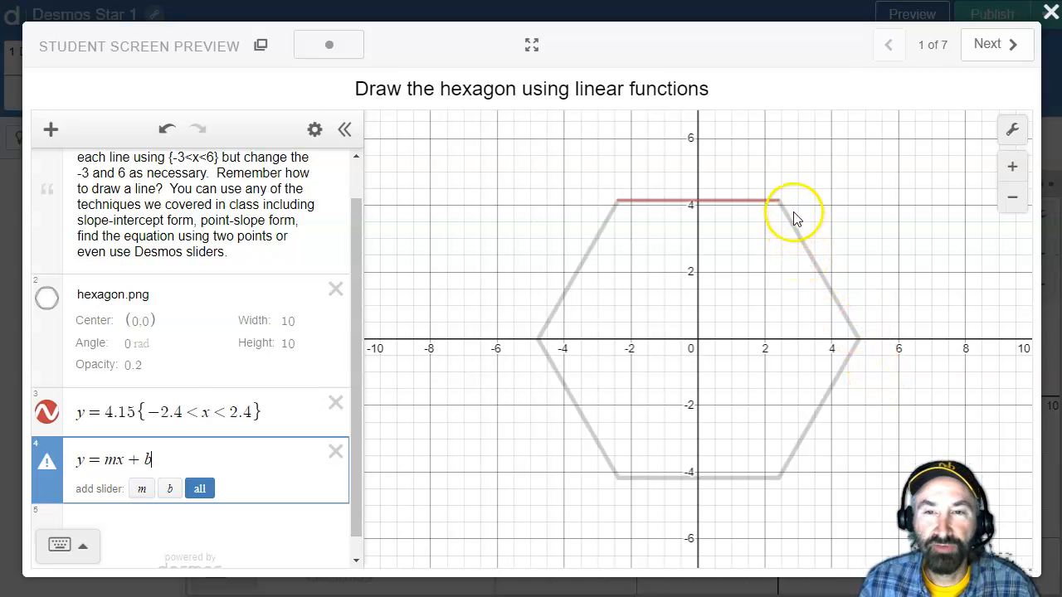
pyautogui.click(199, 490)
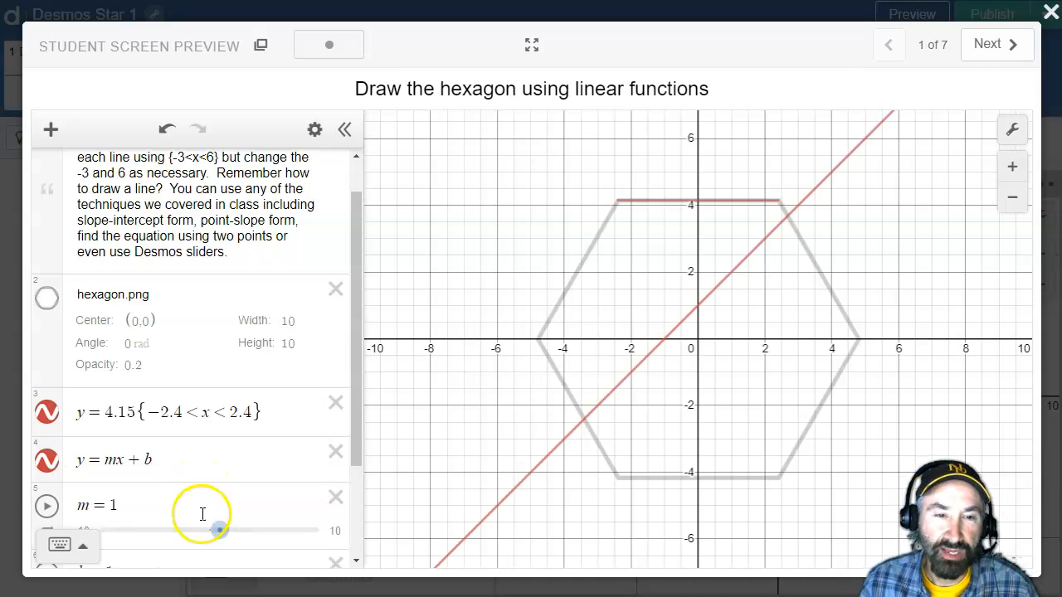
# - Adjust the sliders to m = -1.6 and b = 7.9 to fit y = mx + b to the hexagon's upper-right side
pyautogui.scroll(-3, 272, 445)
pyautogui.moveTo(220, 422); pyautogui.dragTo(190, 408)
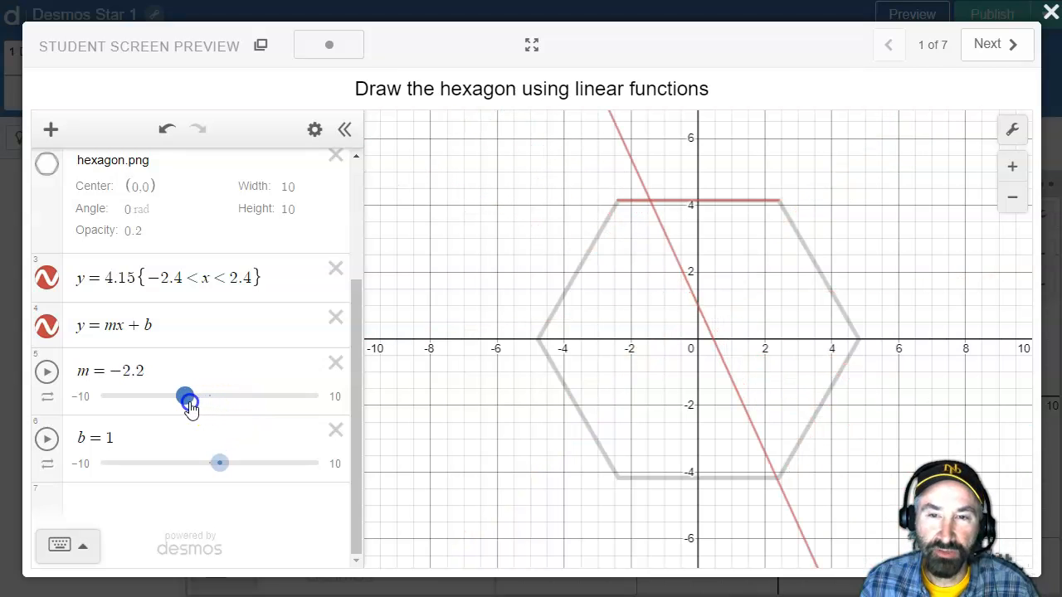
pyautogui.moveTo(218, 463); pyautogui.dragTo(317, 470)
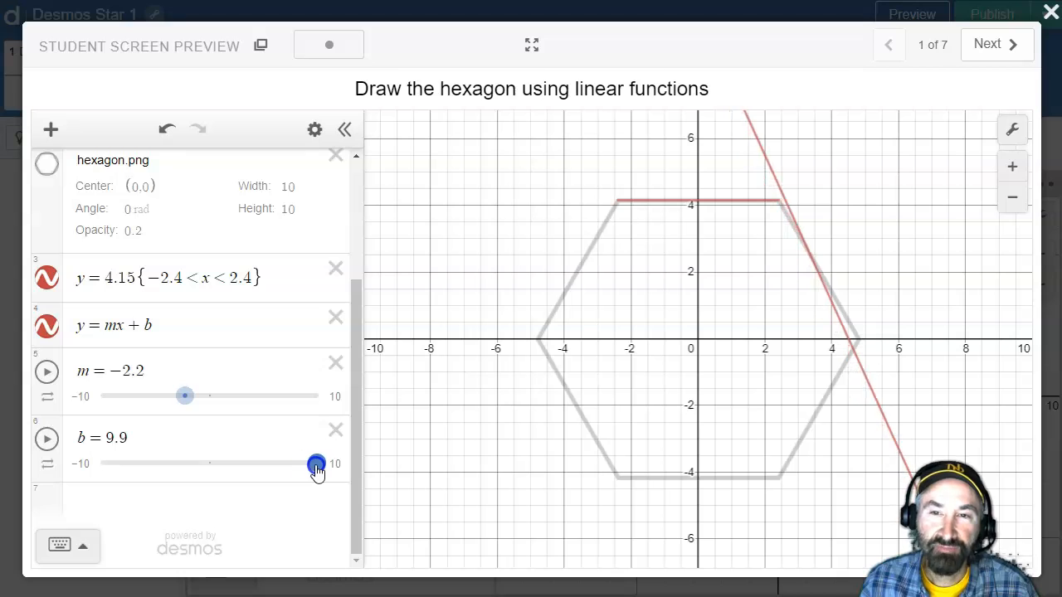
pyautogui.click(185, 395)
pyautogui.moveTo(187, 394); pyautogui.dragTo(192, 415)
pyautogui.click(312, 465)
pyautogui.moveTo(312, 464); pyautogui.dragTo(291, 467)
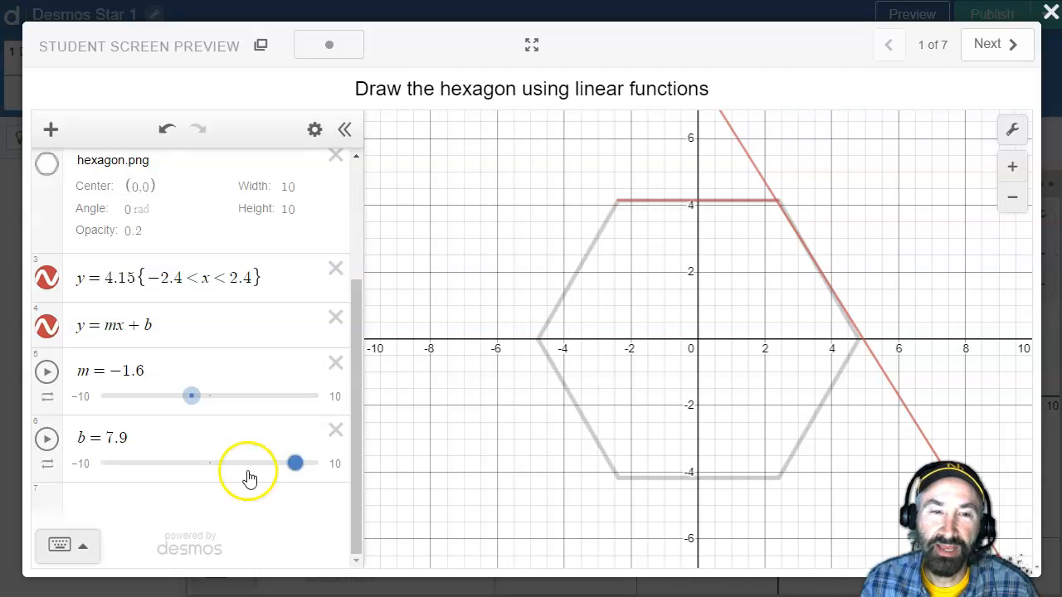
# - Replace m and b in the slanted line's equation with the numbers -1.6 and 7.9
pyautogui.click(113, 326)
pyautogui.press('BackSpace')
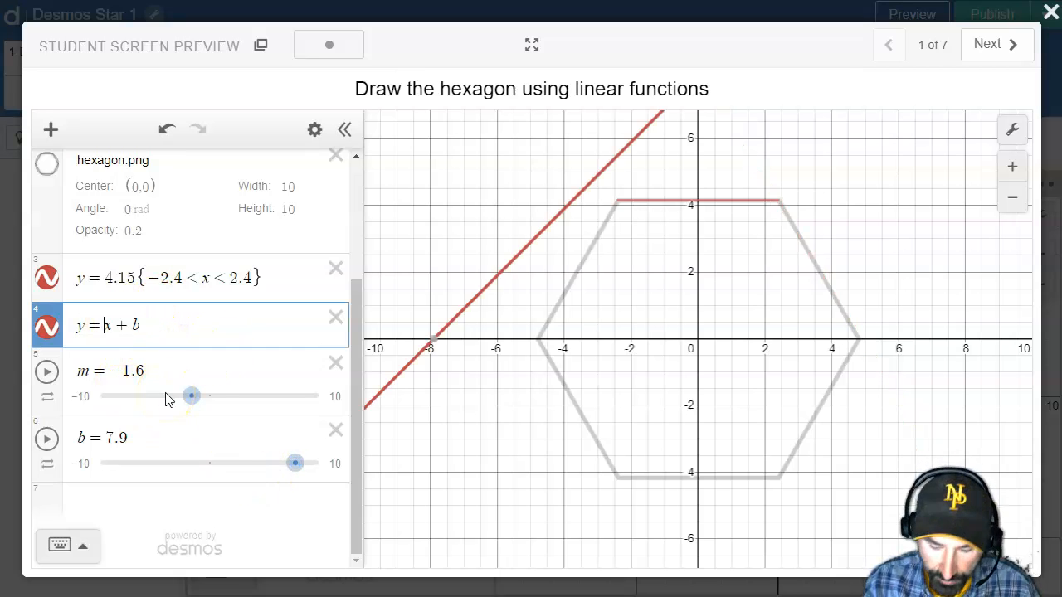
pyautogui.write('-1.6')
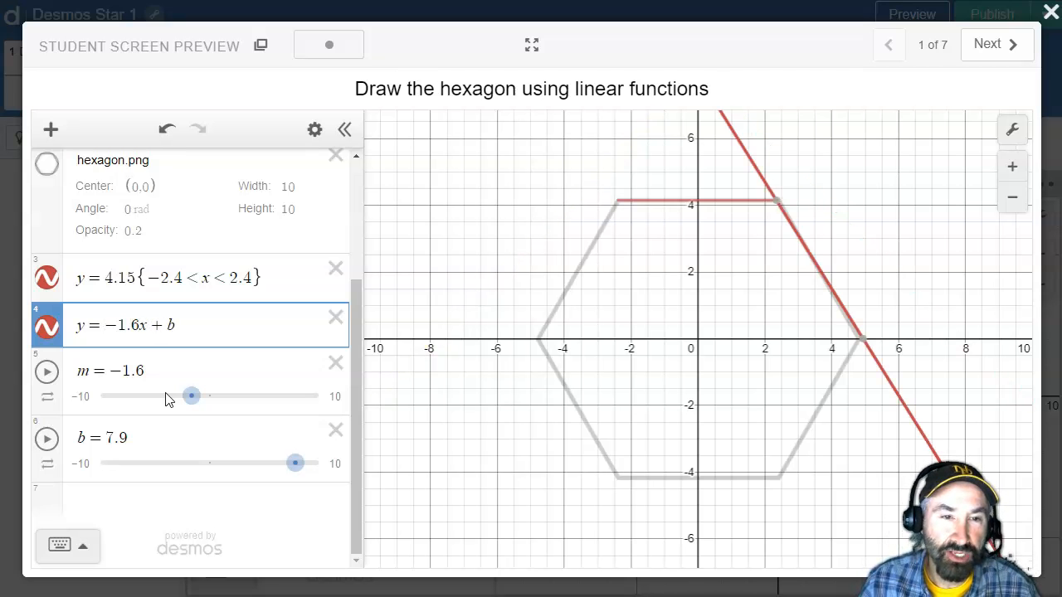
pyautogui.press('BackSpace')
pyautogui.write('7.9')
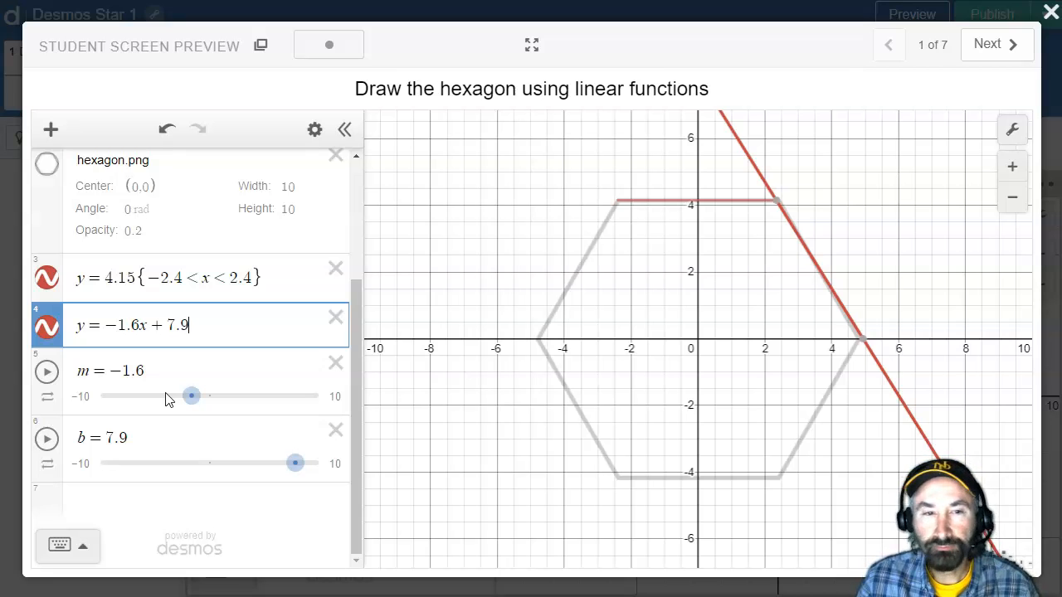
# - Refine the slanted line's slope by comparing -1.7 and -1.5, and leave it at -1.7
pyautogui.click(169, 396)
pyautogui.click(139, 325)
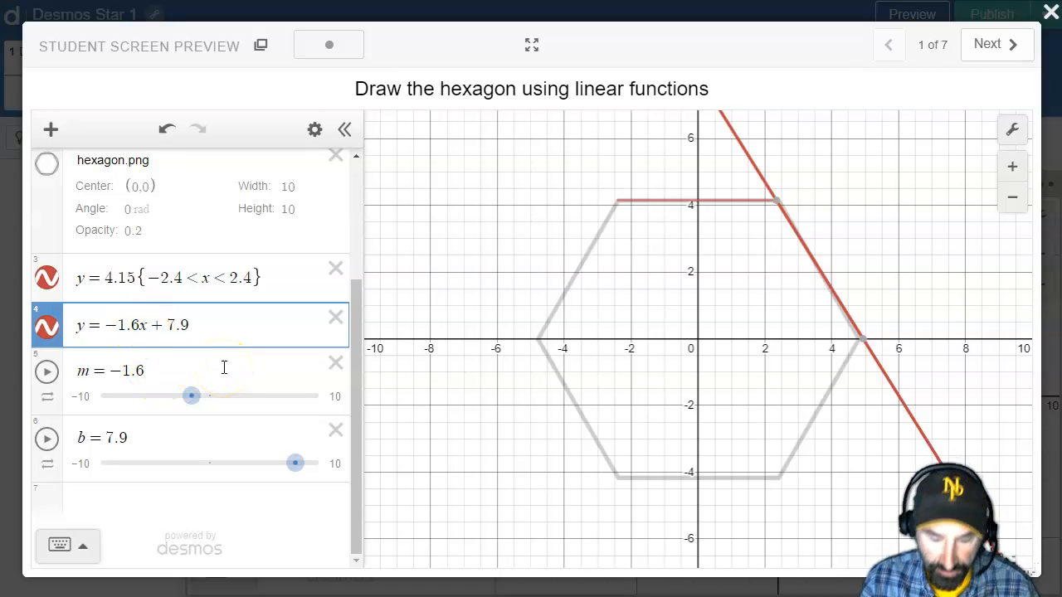
pyautogui.press('BackSpace')
pyautogui.write('7')
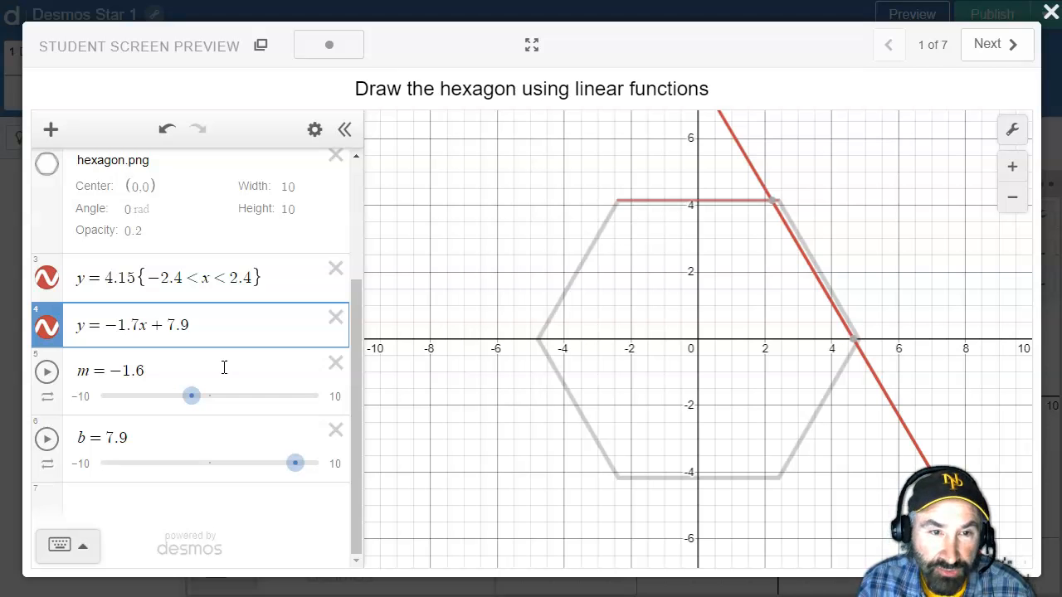
pyautogui.press('BackSpace')
pyautogui.press('BackSpace')
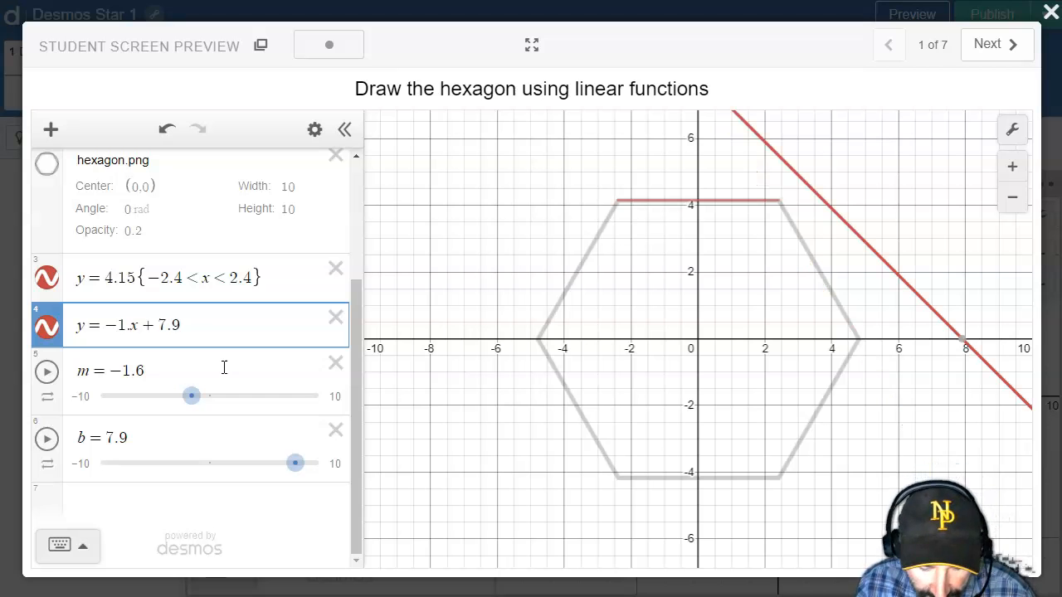
pyautogui.write('.5')
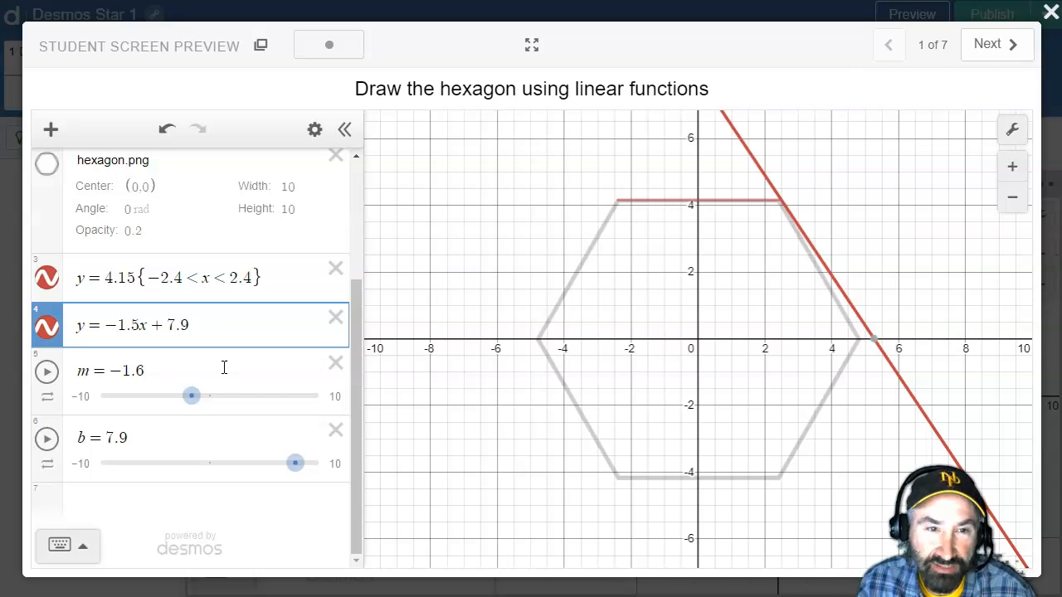
pyautogui.press('BackSpace')
pyautogui.write('7')
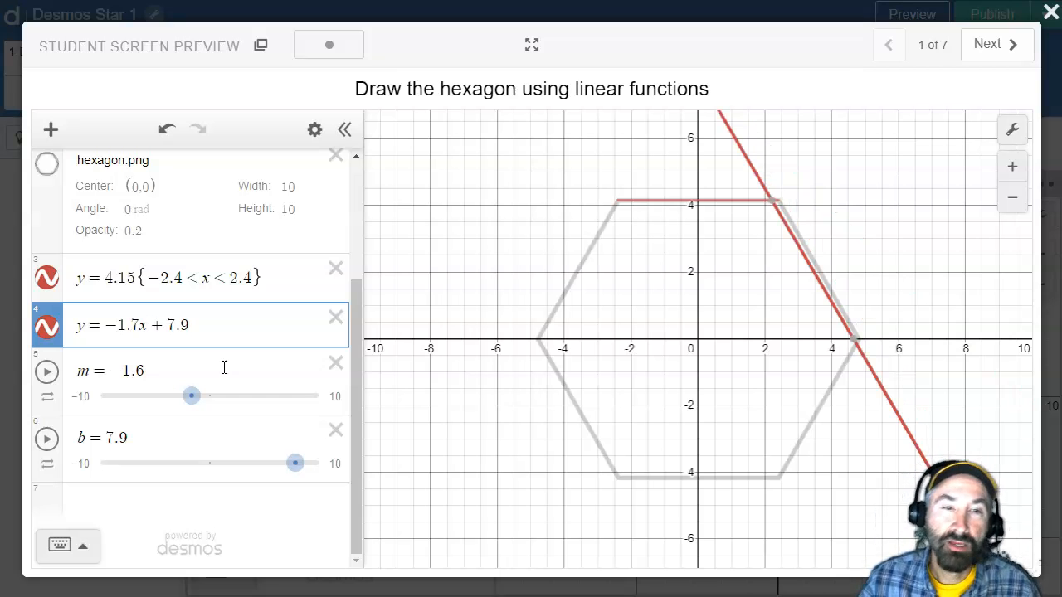
# - Raise the slanted line's y-intercept through 8 and 8.1 to 8.2 so it matches the upper-right side
pyautogui.click(191, 331)
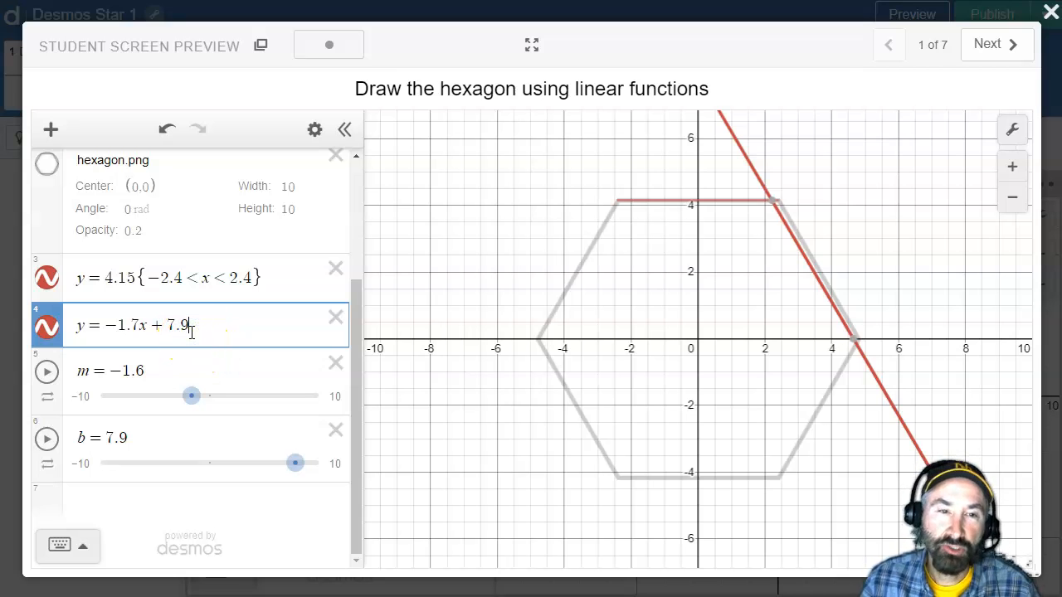
pyautogui.press('BackSpace')
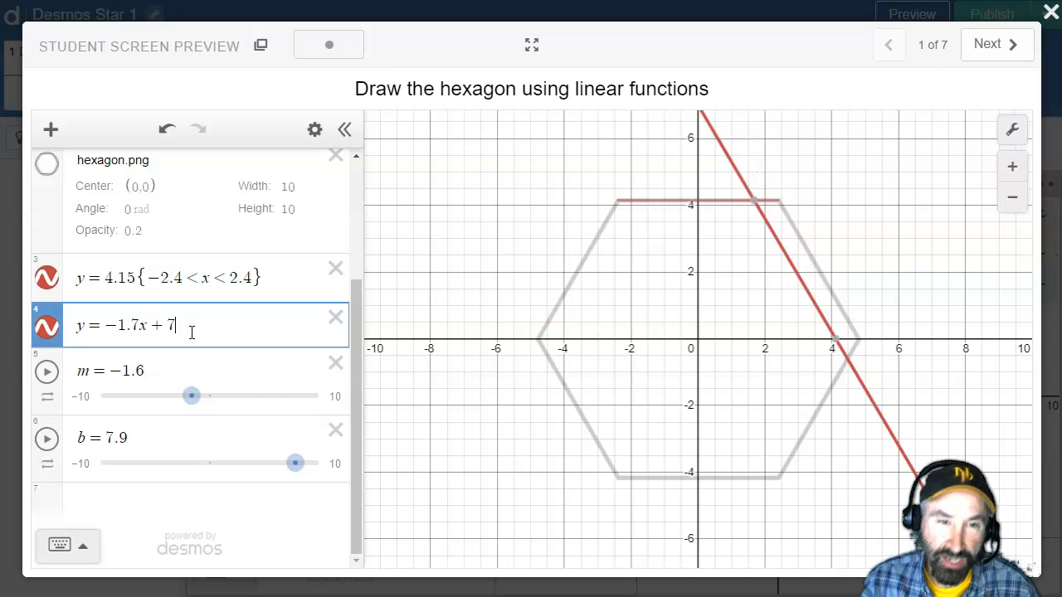
pyautogui.press('BackSpace')
pyautogui.write('8')
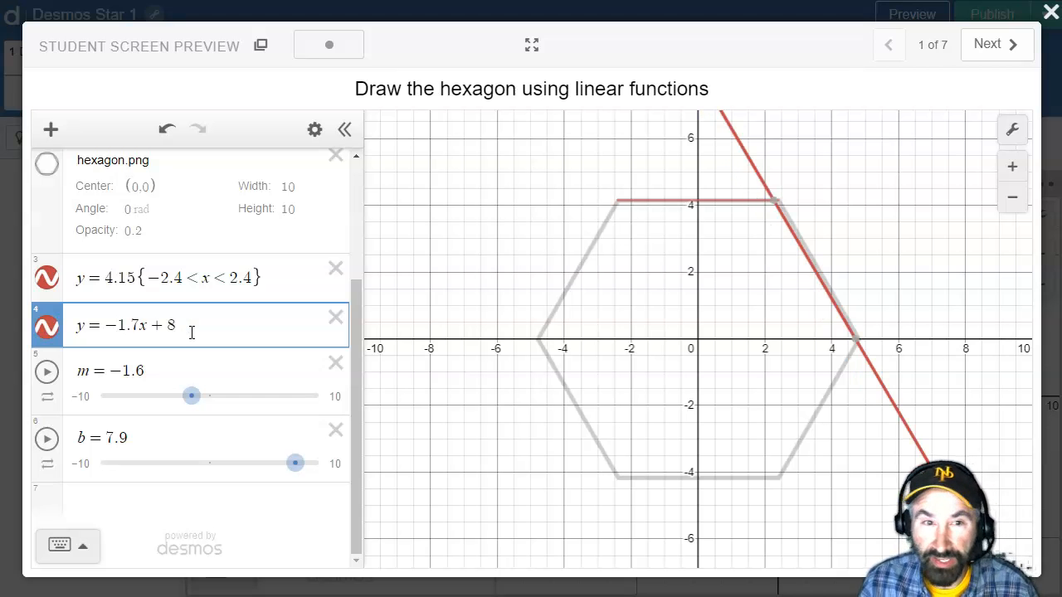
pyautogui.write('.1')
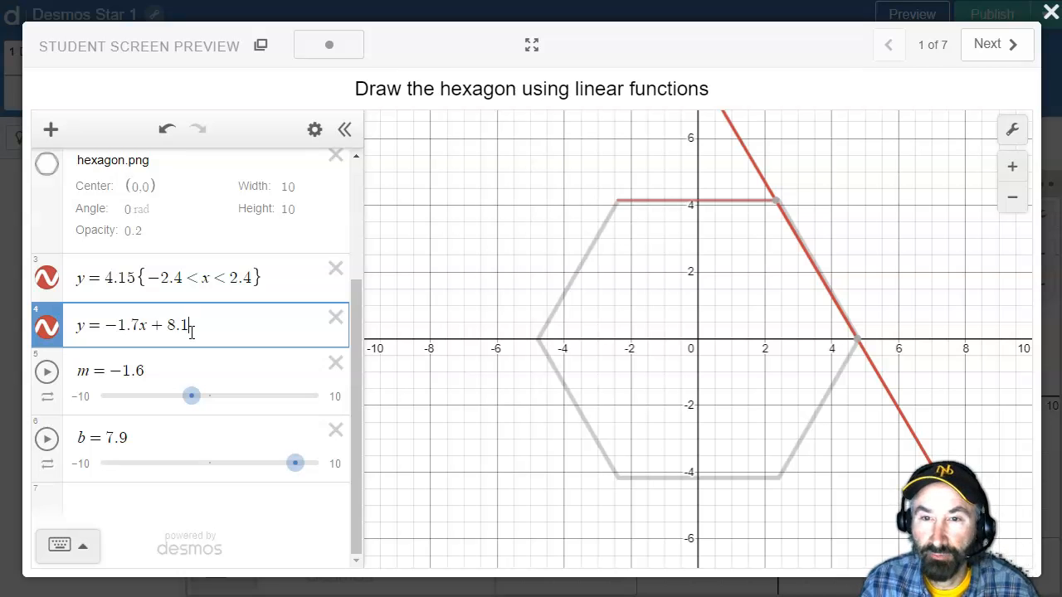
pyautogui.press('BackSpace')
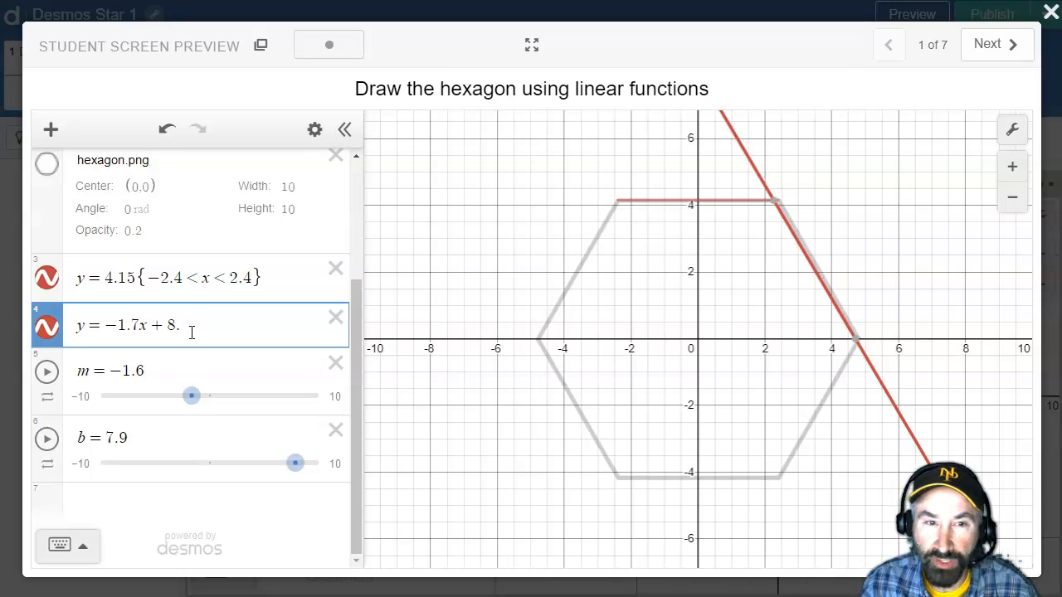
pyautogui.write('2')
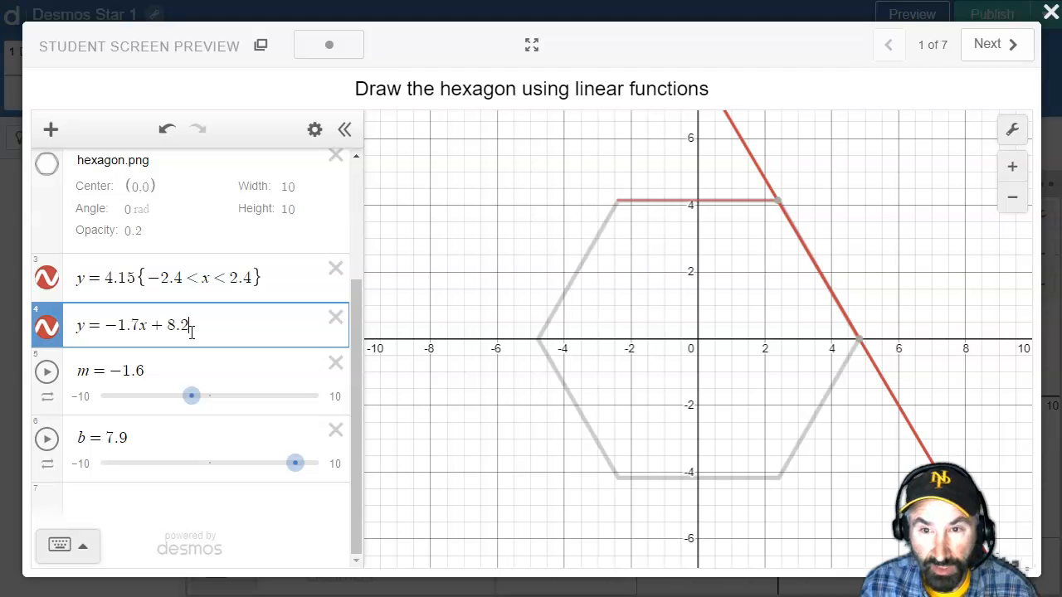
# - Copy the domain restriction {-2.4<x<2.4} from the horizontal line onto the end of y = -1.7x + 8.2
pyautogui.click(281, 328)
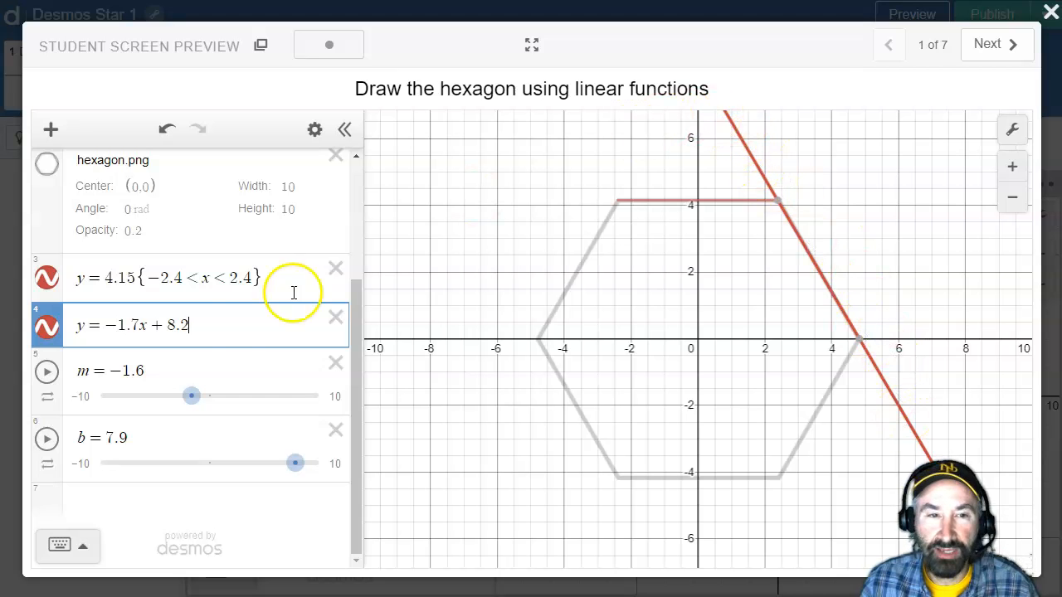
pyautogui.moveTo(135, 277); pyautogui.dragTo(250, 280)
pyautogui.hotkey('ctrl', 'c')
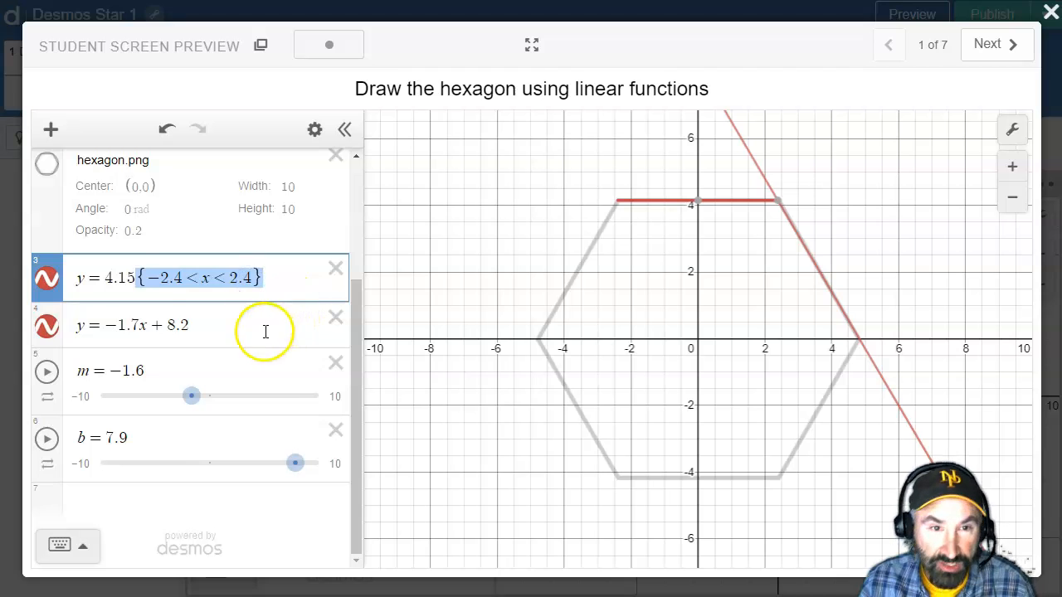
pyautogui.click(273, 325)
pyautogui.hotkey('ctrl', 'v')
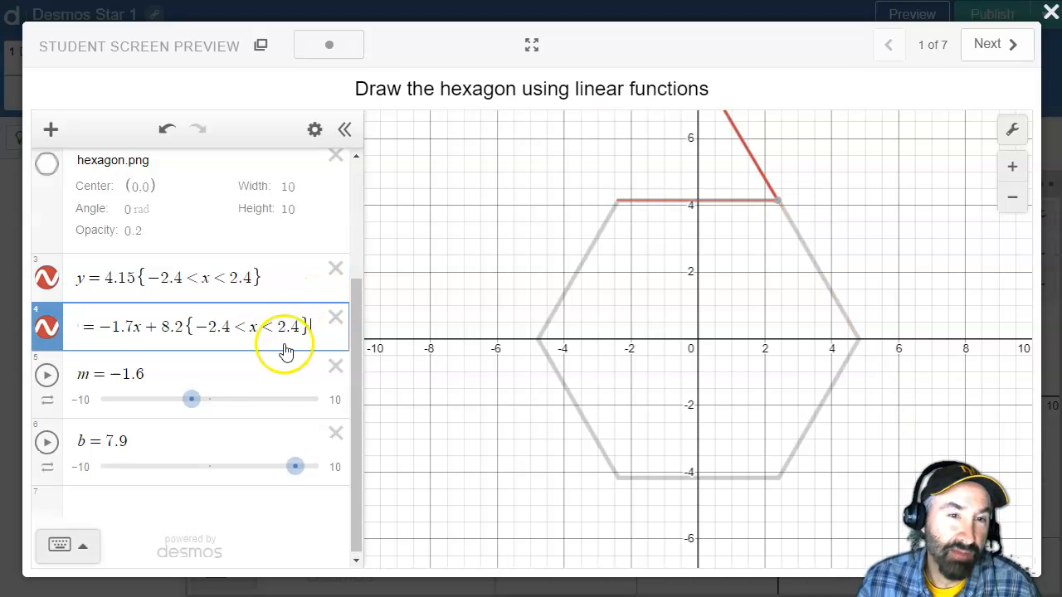
# - Change the colour of the slanted line y = -1.7x + 8.2 to blue
pyautogui.click(236, 325)
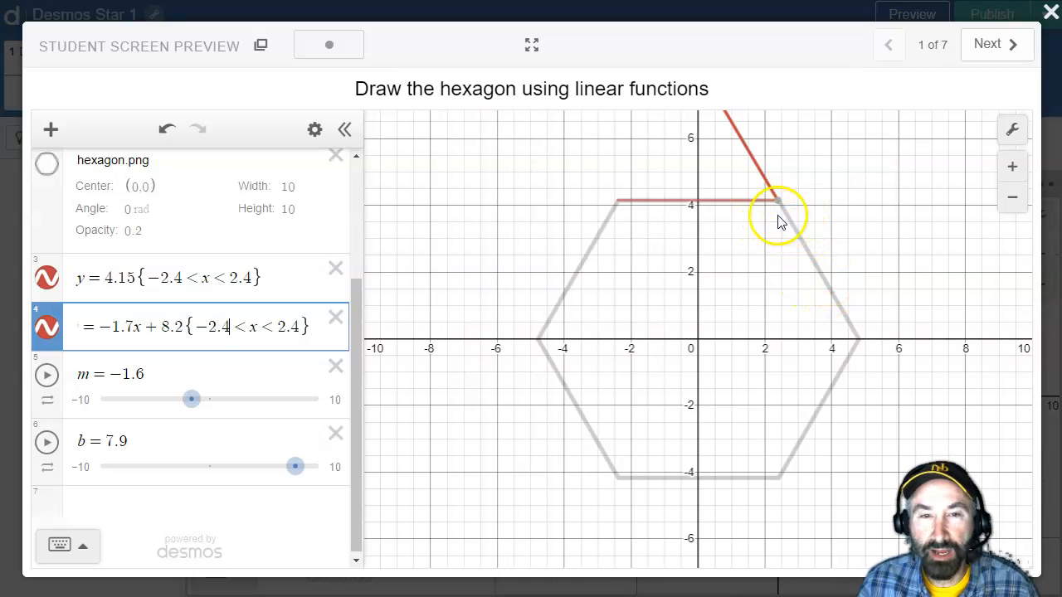
pyautogui.click(48, 328)
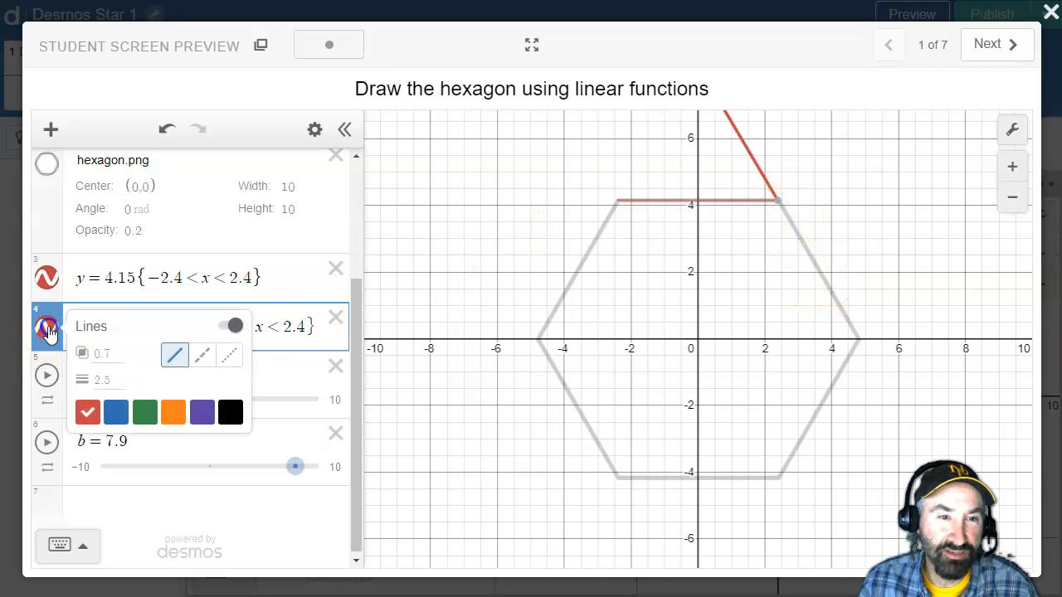
pyautogui.click(116, 410)
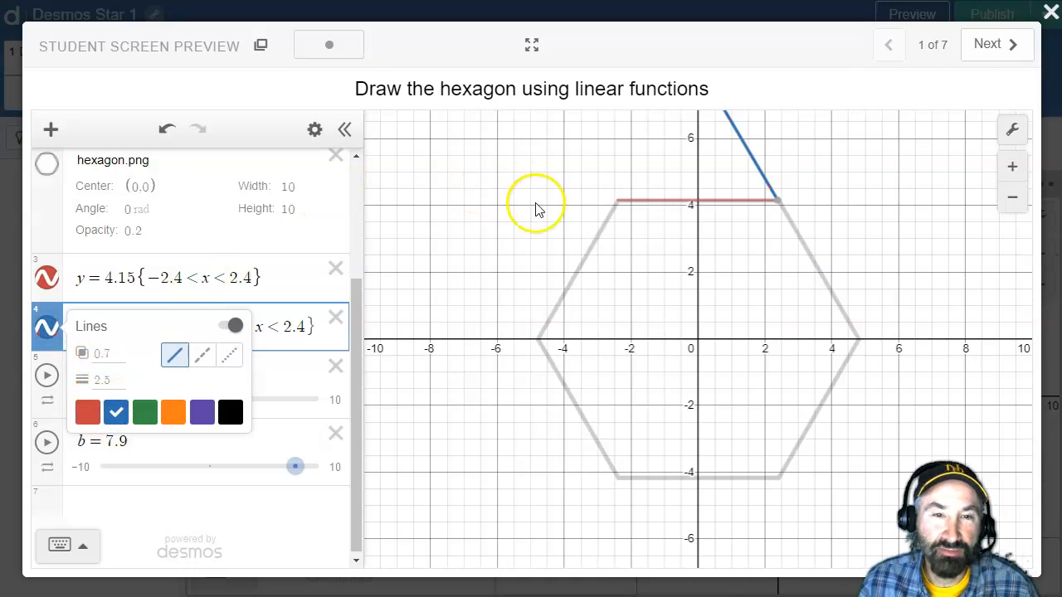
pyautogui.click(296, 324)
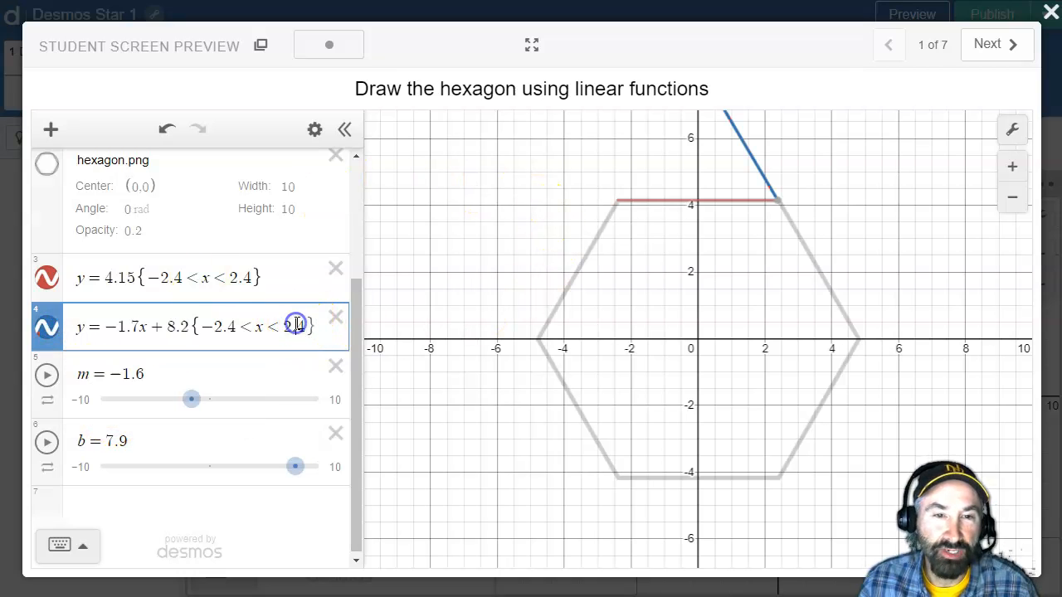
# - Set the lower limit of the blue line's domain to 2.5
pyautogui.moveTo(782, 215)
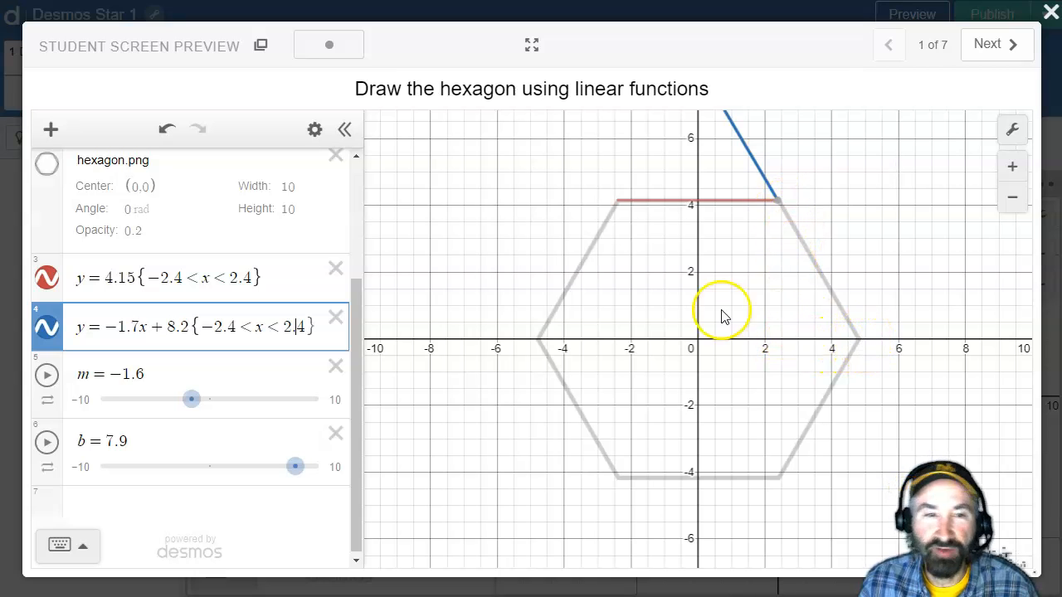
pyautogui.click(240, 324)
pyautogui.press('Left')
pyautogui.press('BackSpace')
pyautogui.press('BackSpace')
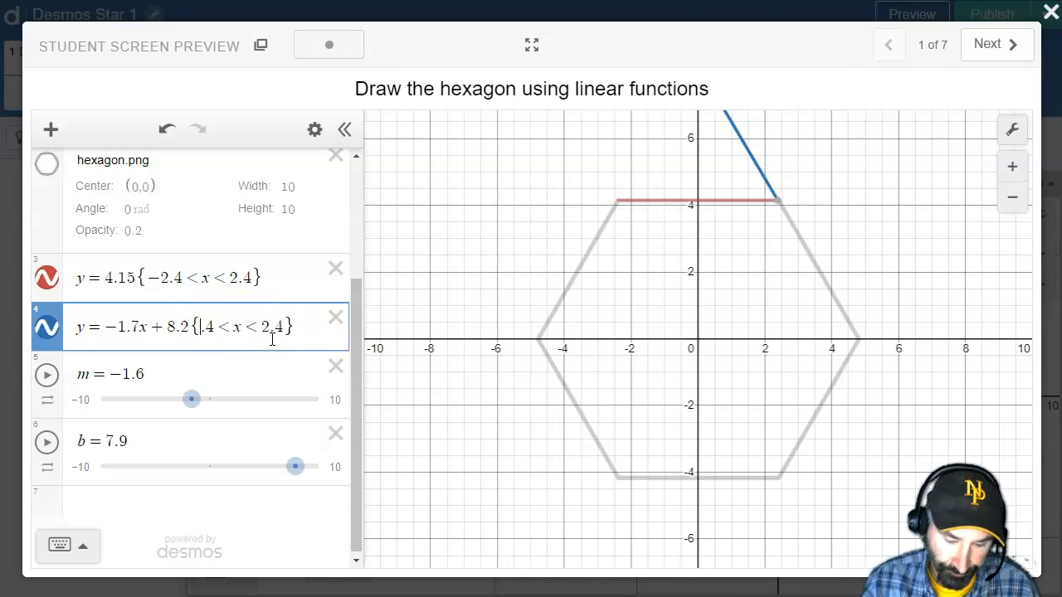
pyautogui.write('2')
pyautogui.press('BackSpace')
pyautogui.write('5')
# - Set the upper limit of the blue line's domain to 5 and correct its lower limit to 2.4
pyautogui.press('Right')
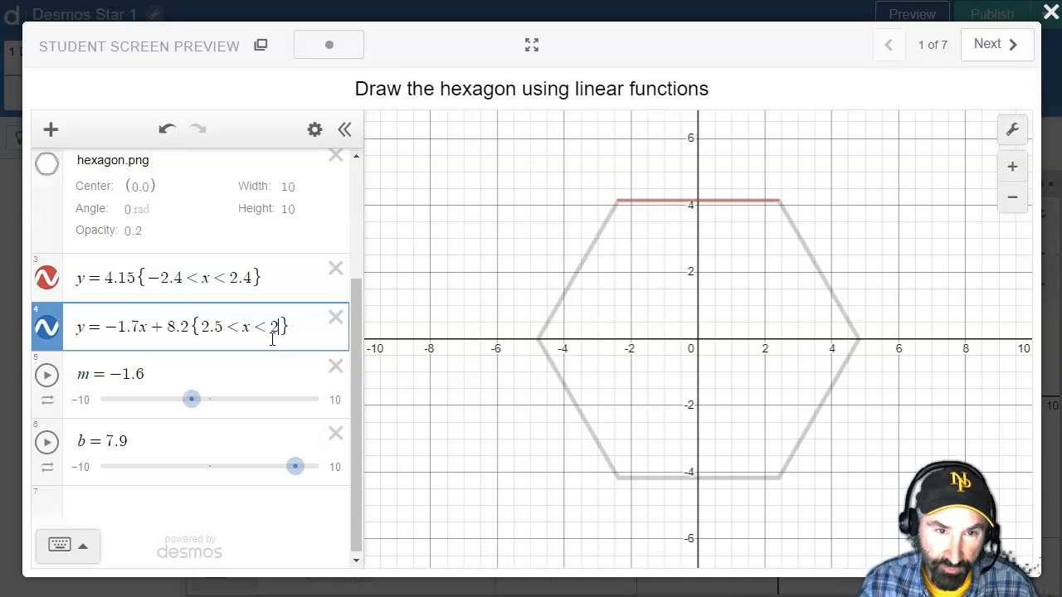
pyautogui.press('BackSpace')
pyautogui.write('5')
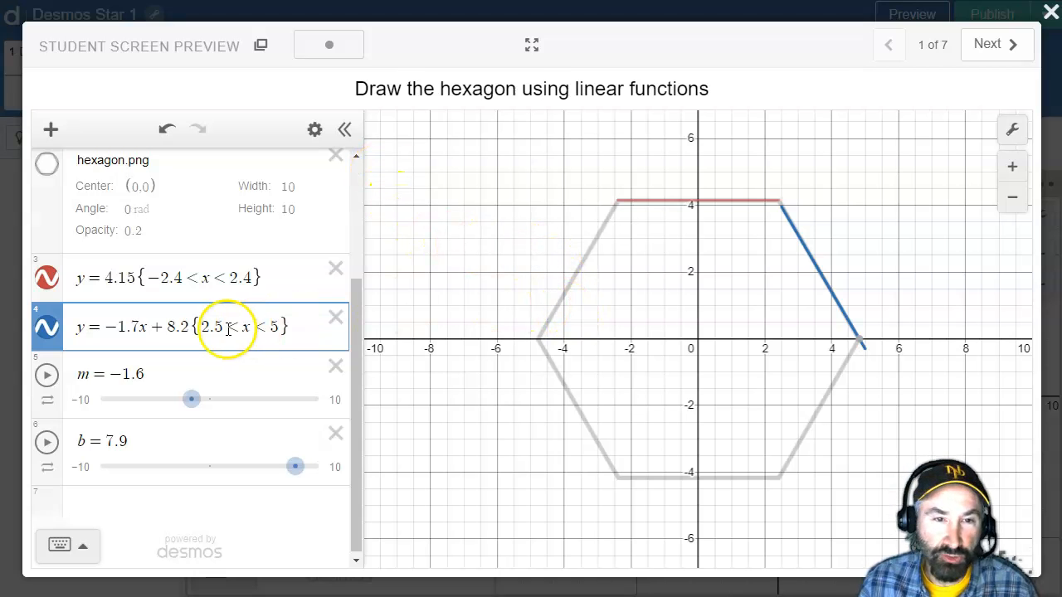
pyautogui.press('BackSpace')
pyautogui.write('4')
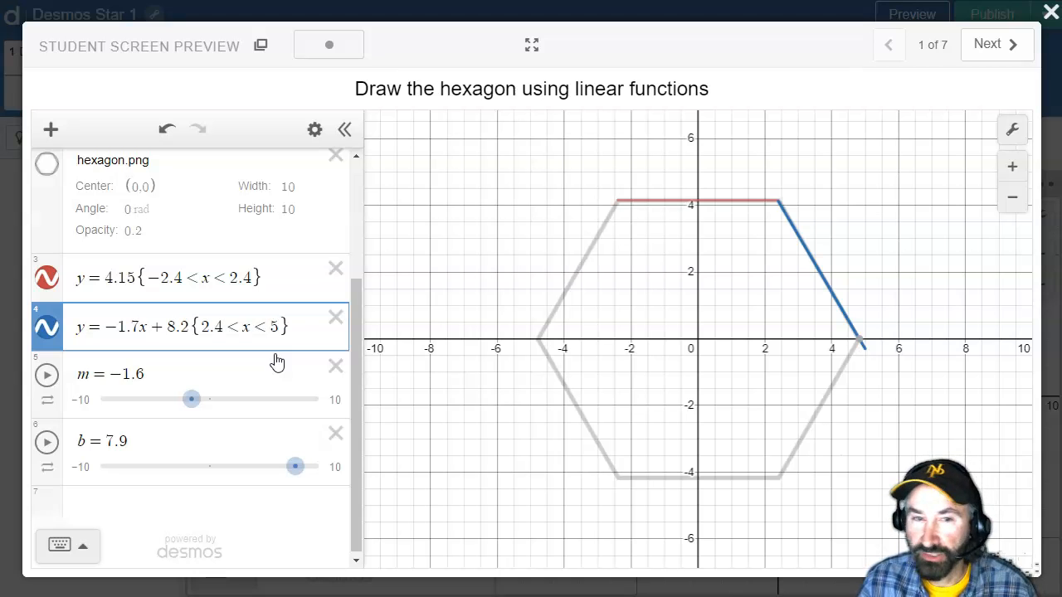
# - Shorten the blue line by setting the upper limit of its domain to 4.8 after trying 4.7
pyautogui.press('BackSpace')
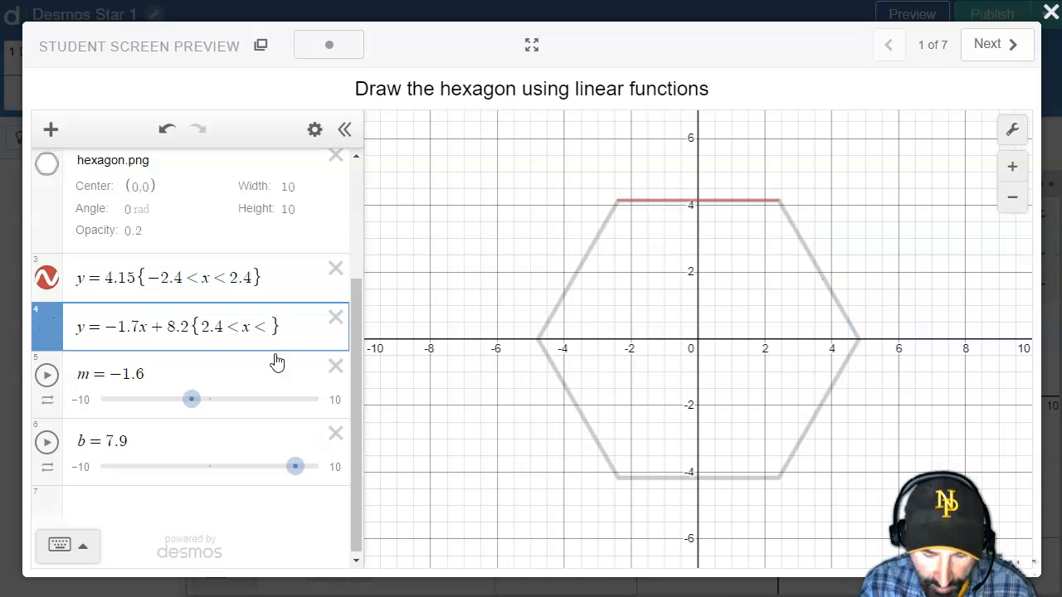
pyautogui.write('4.7')
pyautogui.press('BackSpace')
pyautogui.press('BackSpace')
pyautogui.write('.8')
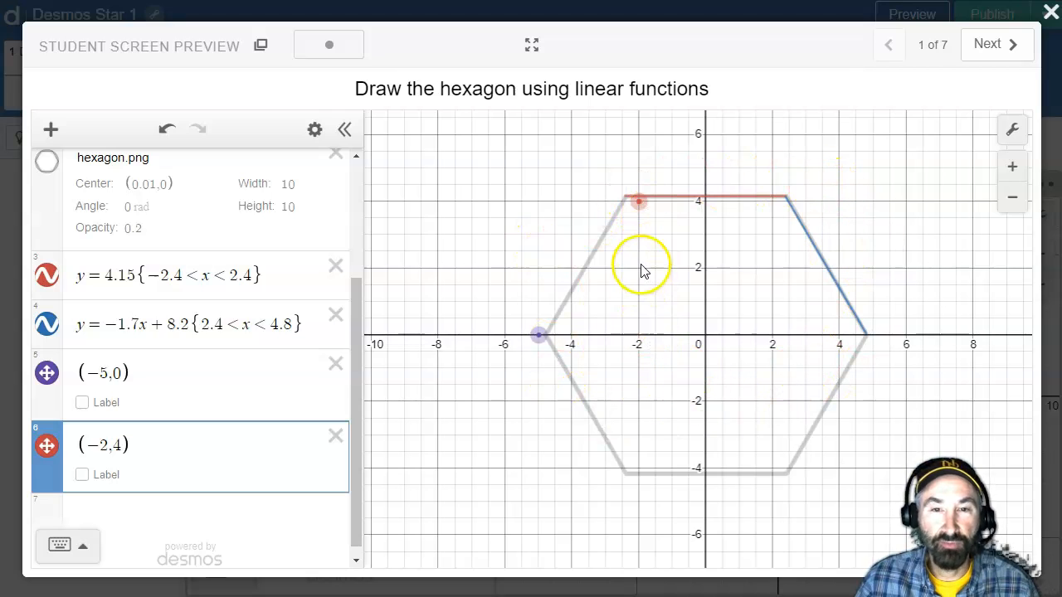
# - Delete the two point expressions (-5,0) and (-2,4)
pyautogui.click(334, 360)
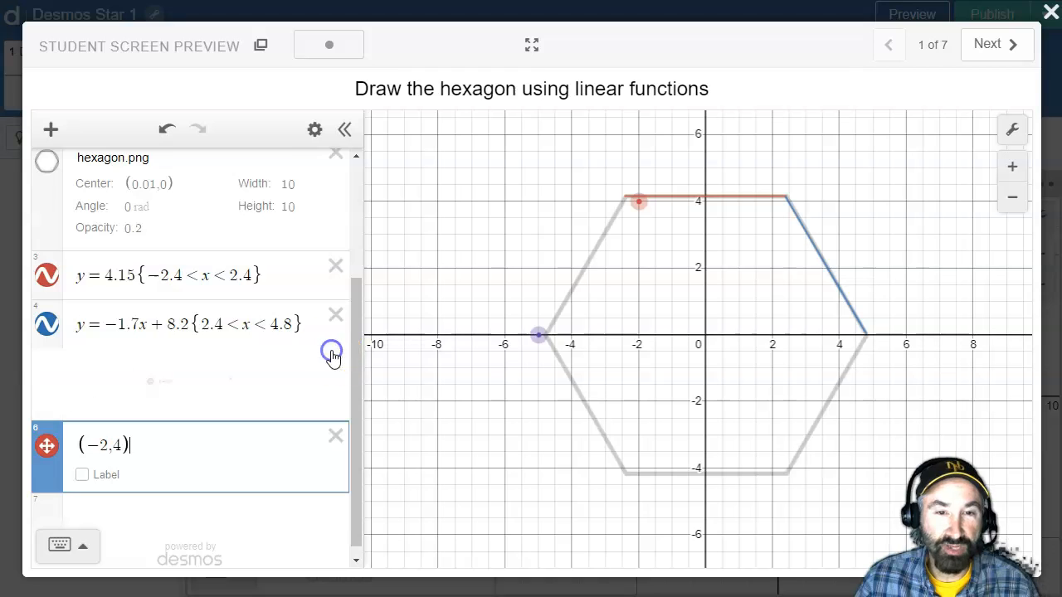
pyautogui.click(335, 428)
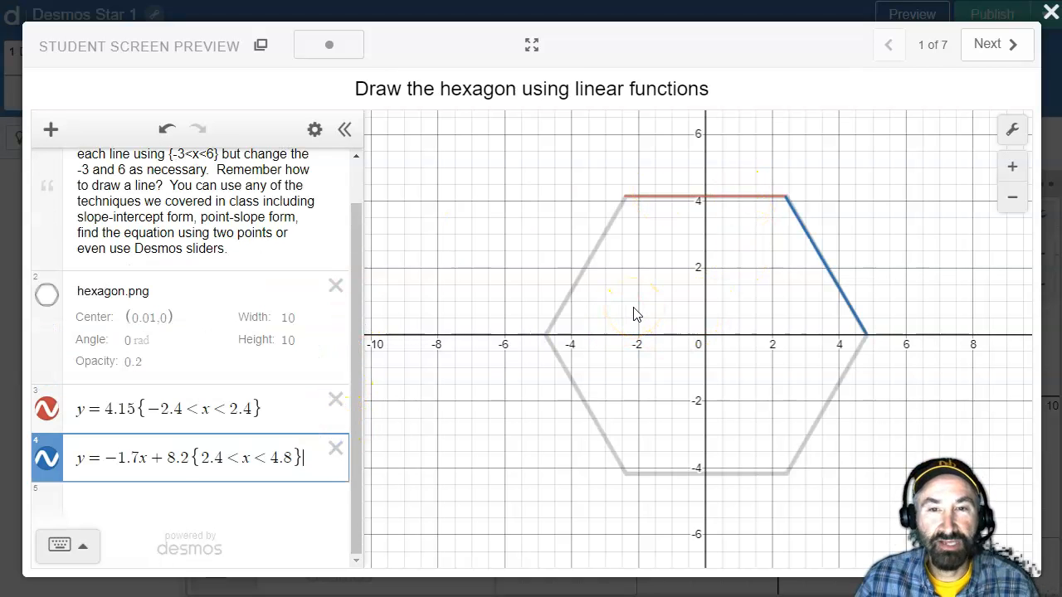
# - Select the hexagon image, move it off-centre to about (-2.15, 1.74), and return it to the origin
pyautogui.click(633, 312)
pyautogui.click(685, 333)
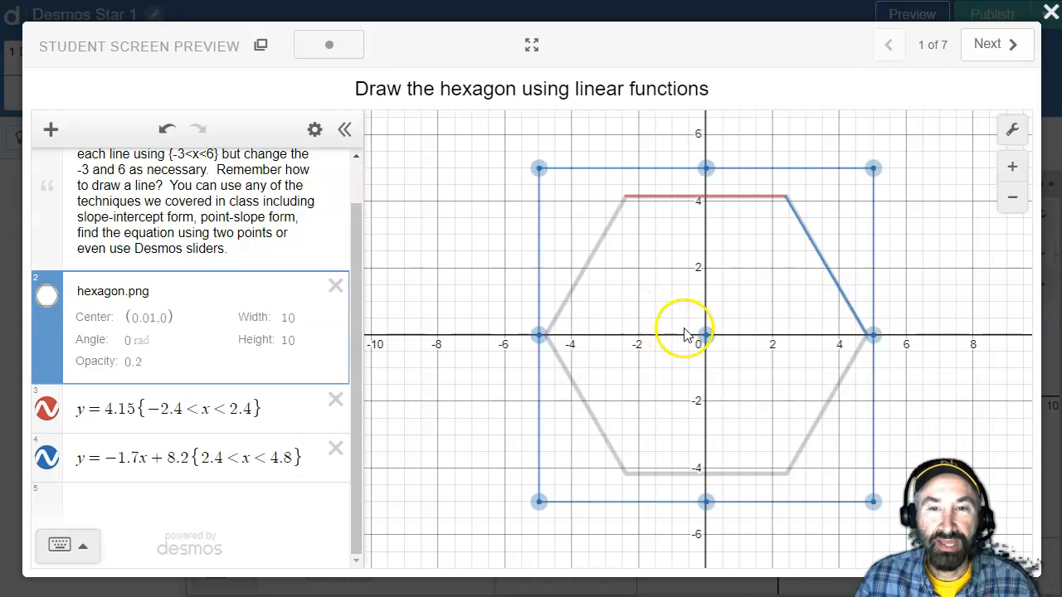
pyautogui.moveTo(704, 336); pyautogui.dragTo(633, 277)
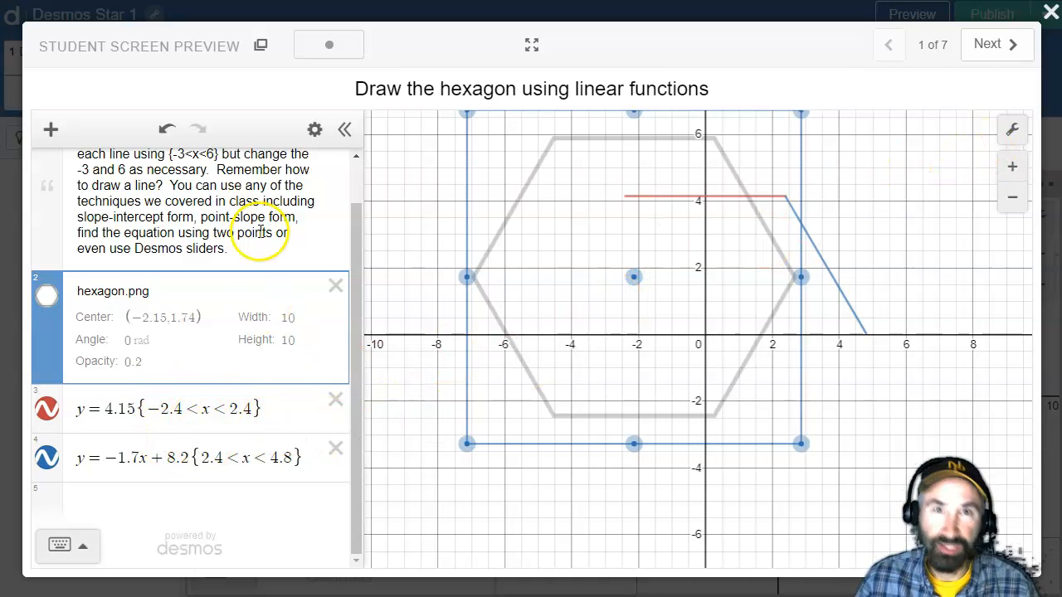
pyautogui.moveTo(633, 276); pyautogui.dragTo(702, 334)
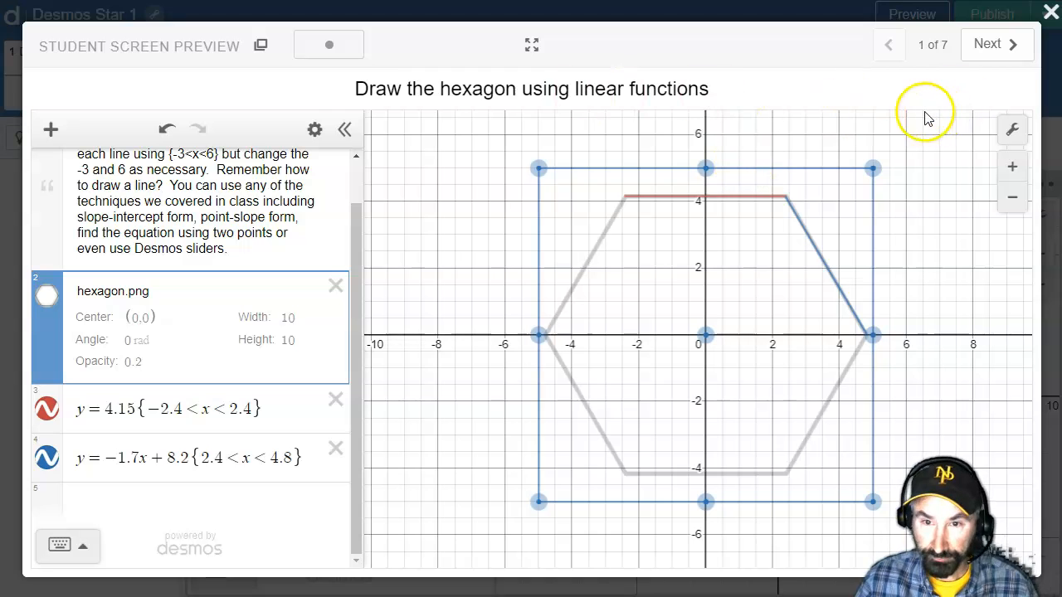
# - Move the hexagon image off-centre to the upper left again and undo the image moves
pyautogui.moveTo(703, 333); pyautogui.dragTo(637, 273)
pyautogui.click(168, 128)
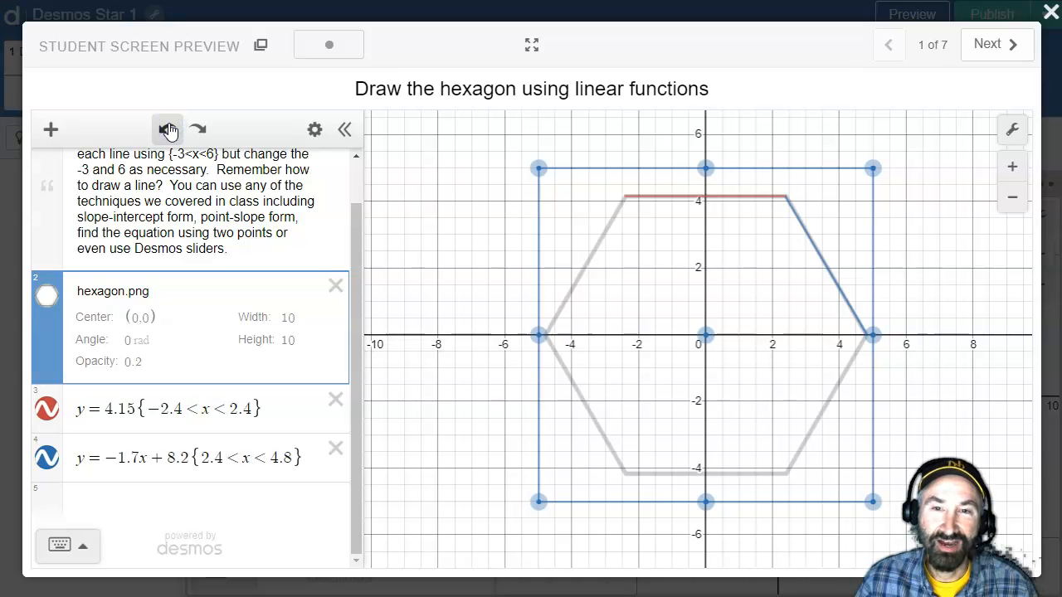
pyautogui.click(168, 129)
pyautogui.click(168, 130)
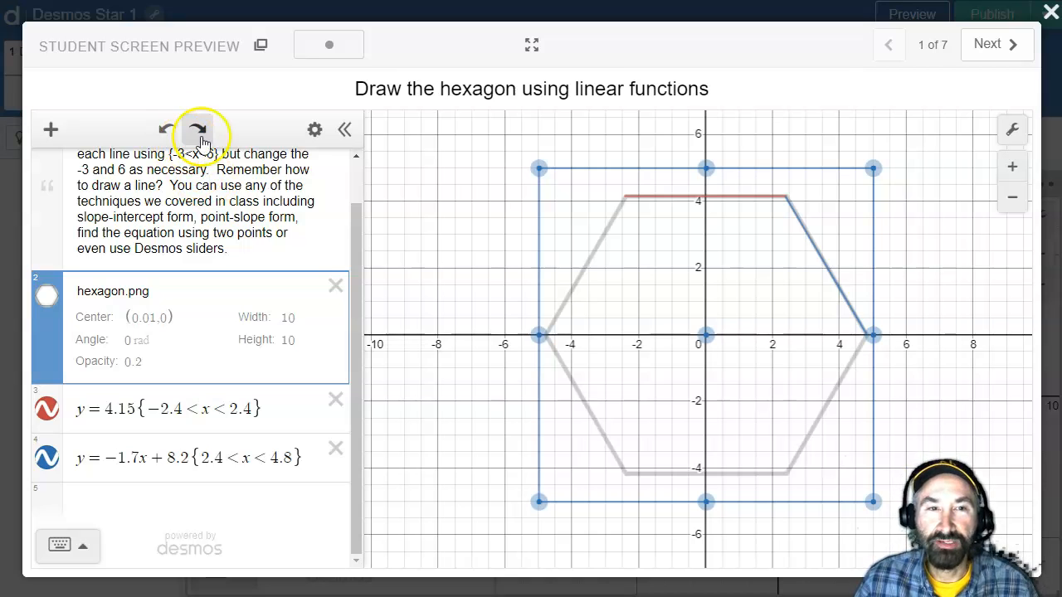
# - Look at the editing options for the expression list and leave edit mode
pyautogui.click(315, 133)
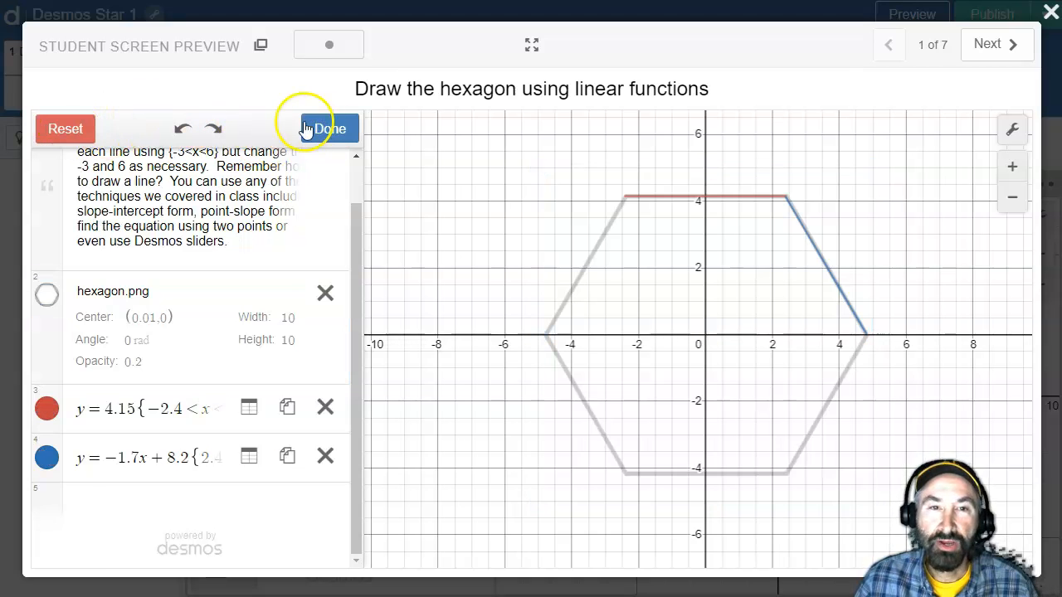
pyautogui.click(331, 129)
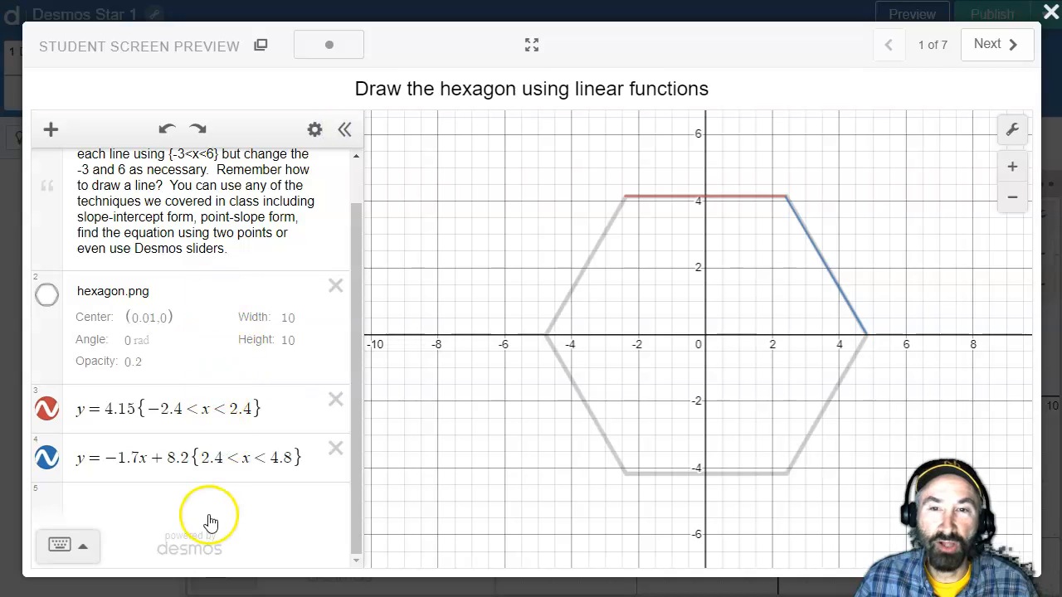